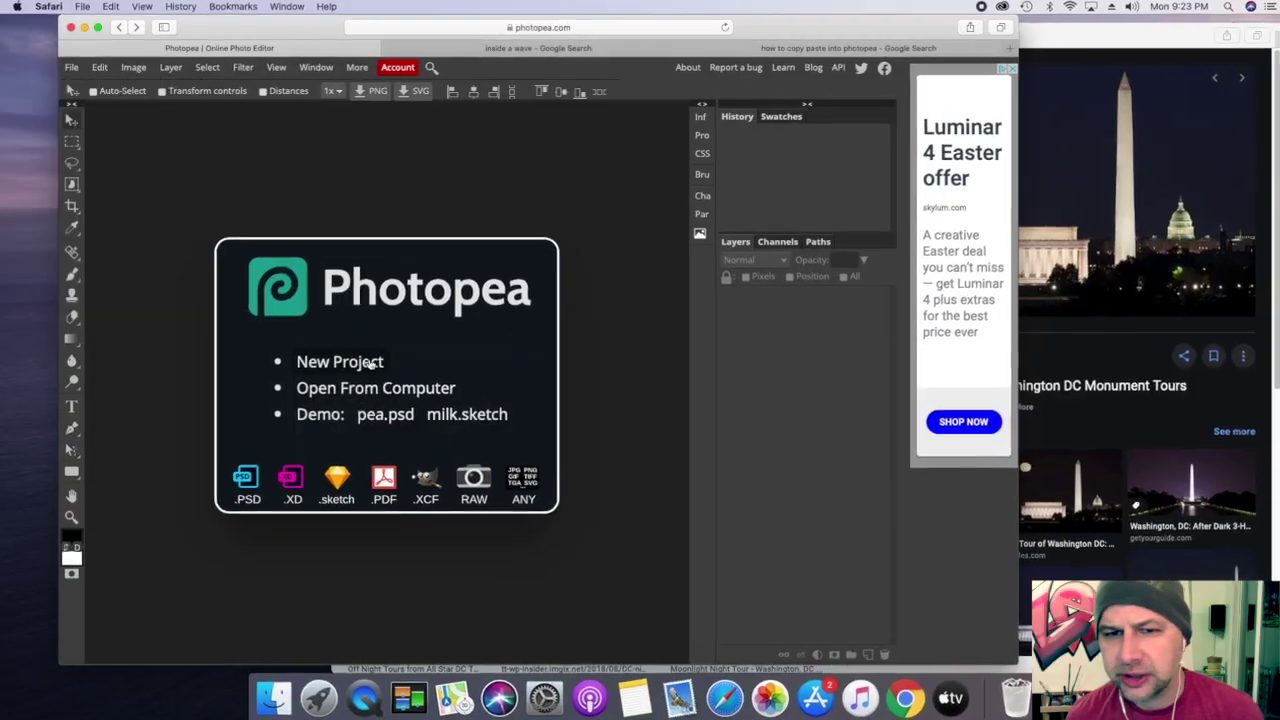
# Step: Start a new project named "Identity Collage" with its dimensions measured in inches
pyautogui.click(371, 363)
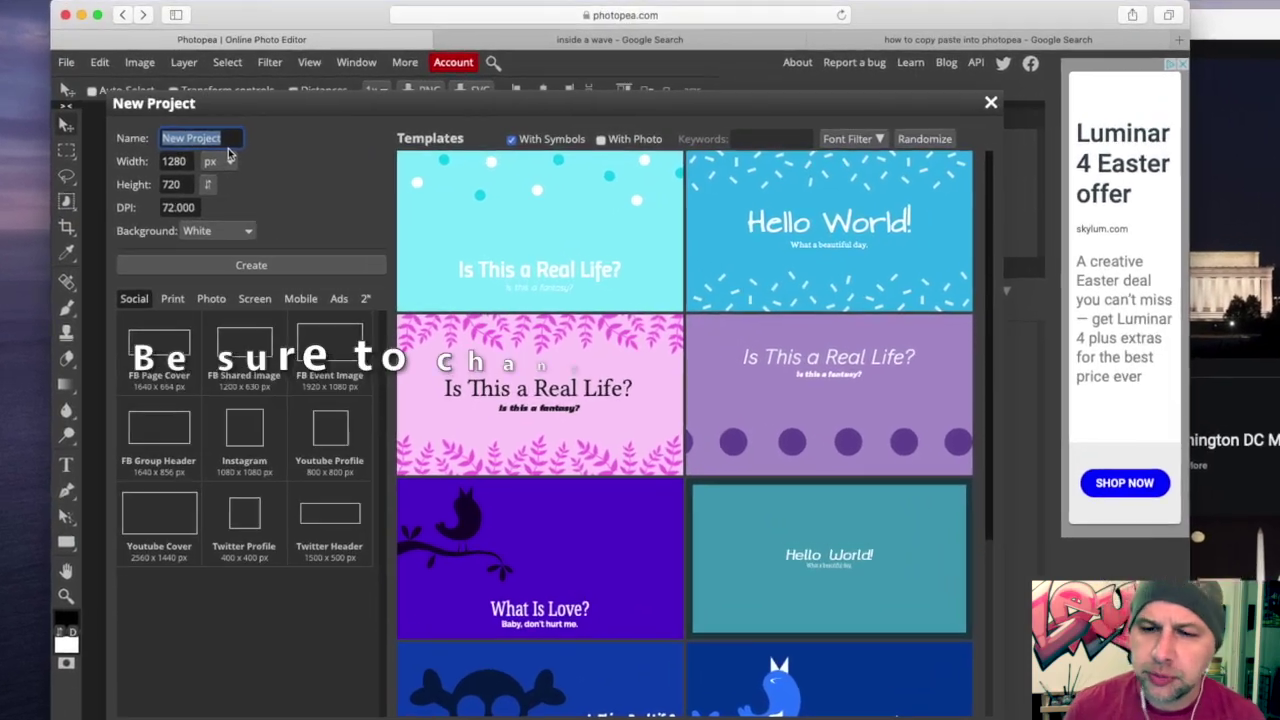
pyautogui.write('Identity Collage')
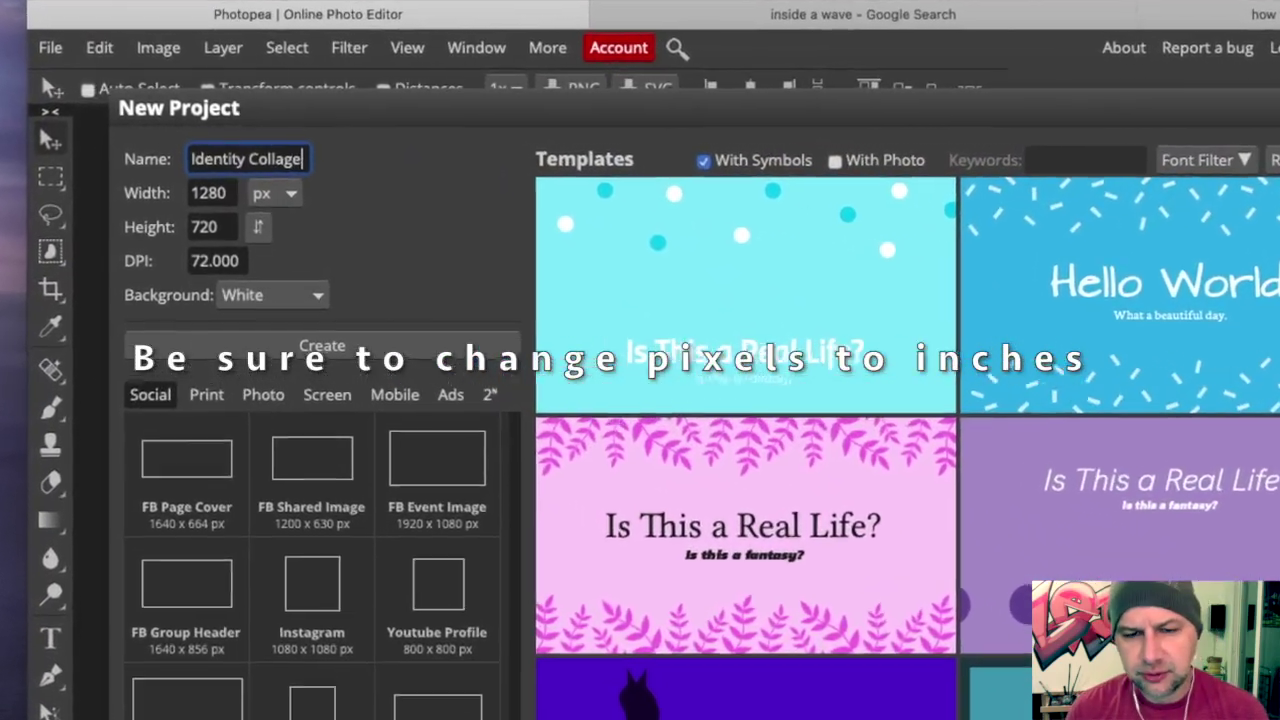
pyautogui.click(275, 193)
pyautogui.click(272, 258)
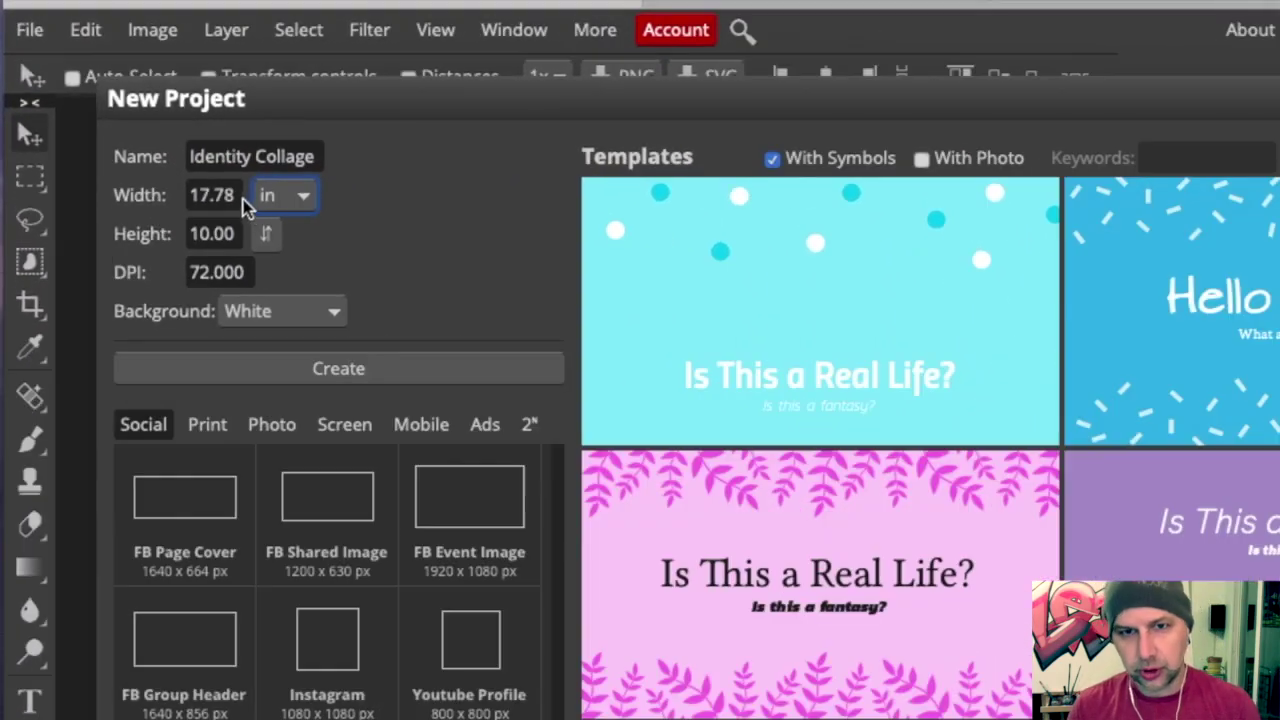
# Step: Set the canvas to 10 in wide, 8 in high and 150 DPI, and create the project
pyautogui.click(238, 196)
pyautogui.write('10')
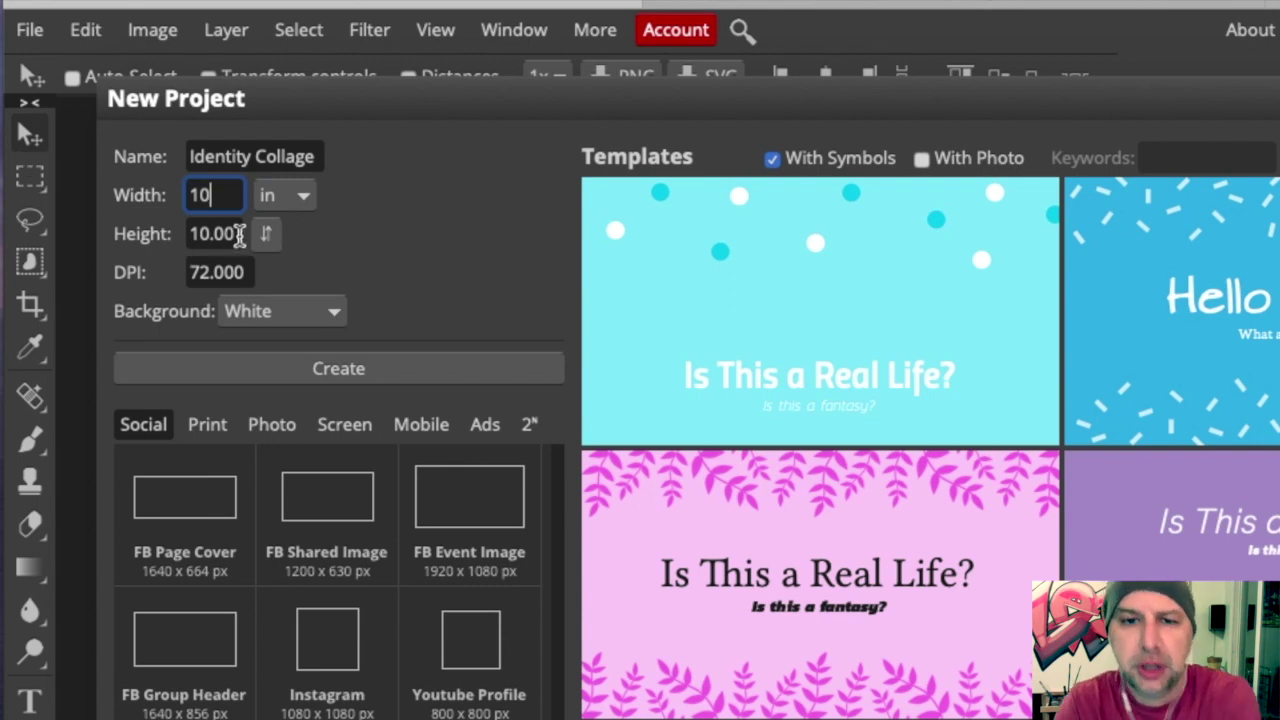
pyautogui.press('Tab')
pyautogui.write('8')
pyautogui.press('Tab')
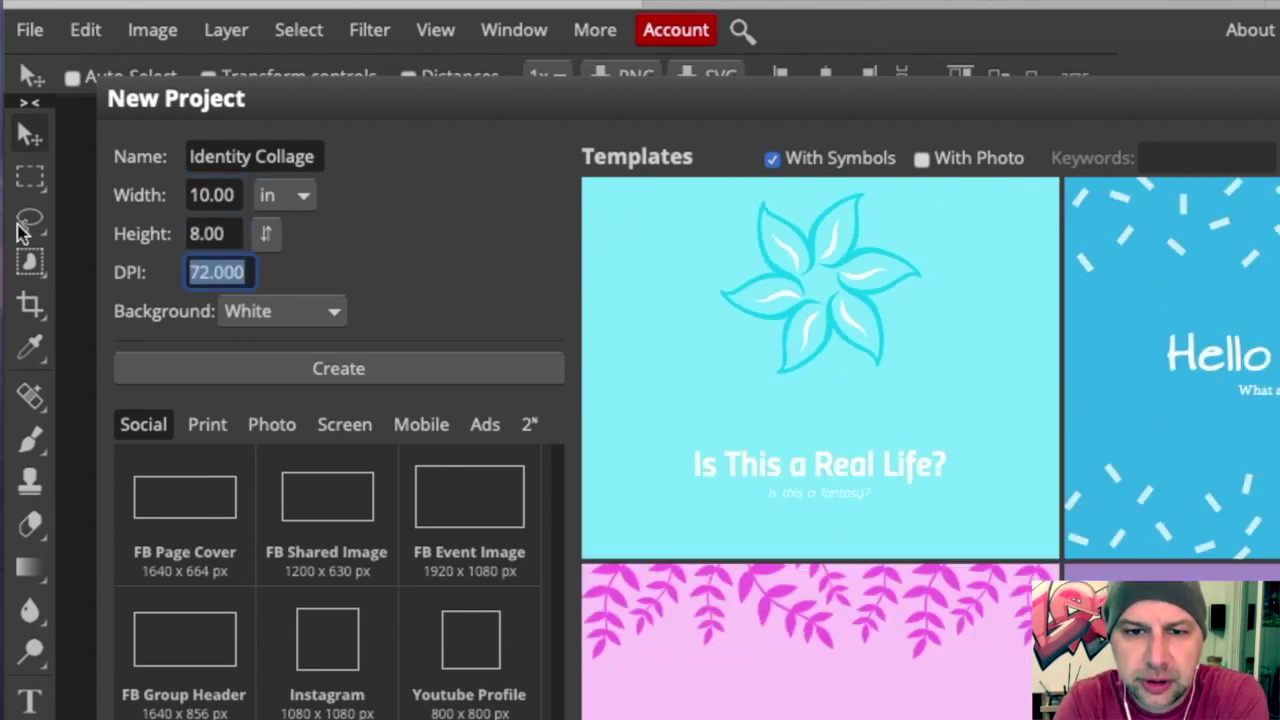
pyautogui.write('150')
pyautogui.click(215, 368)
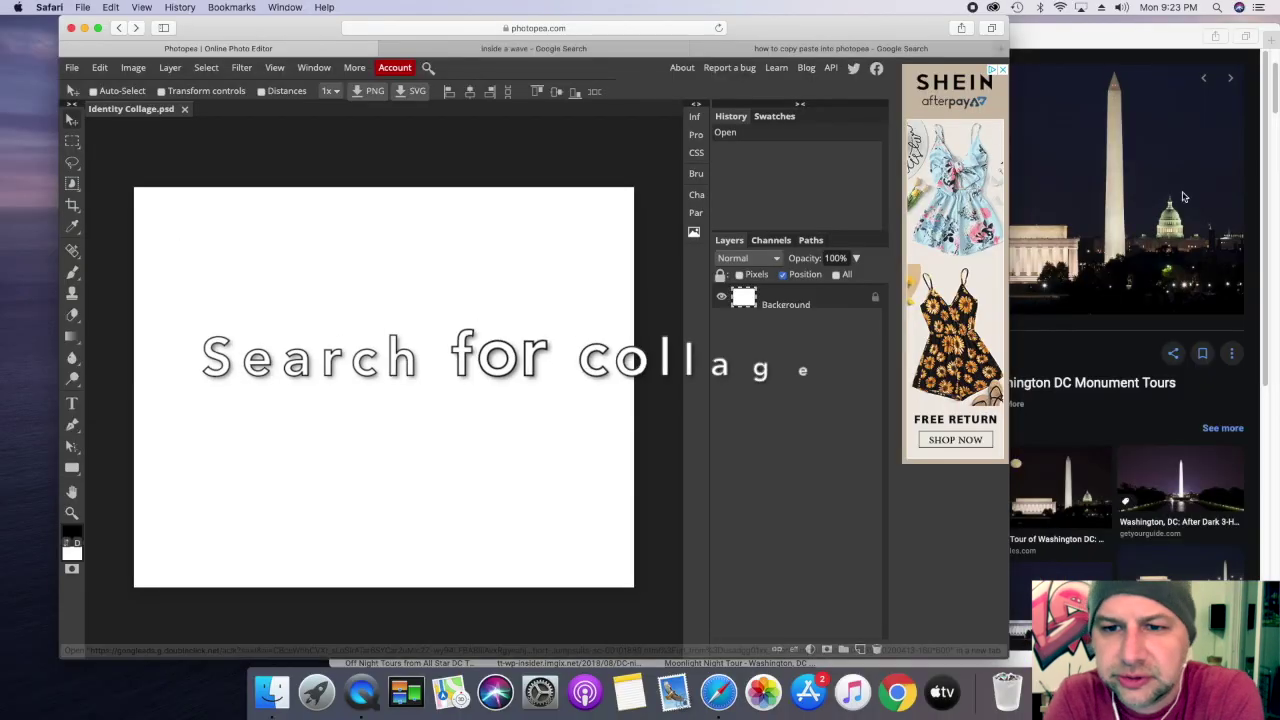
# Step: Place the Washington DC night photo from the image search into the collage and enlarge it to the full canvas width
pyautogui.click(1012, 214)
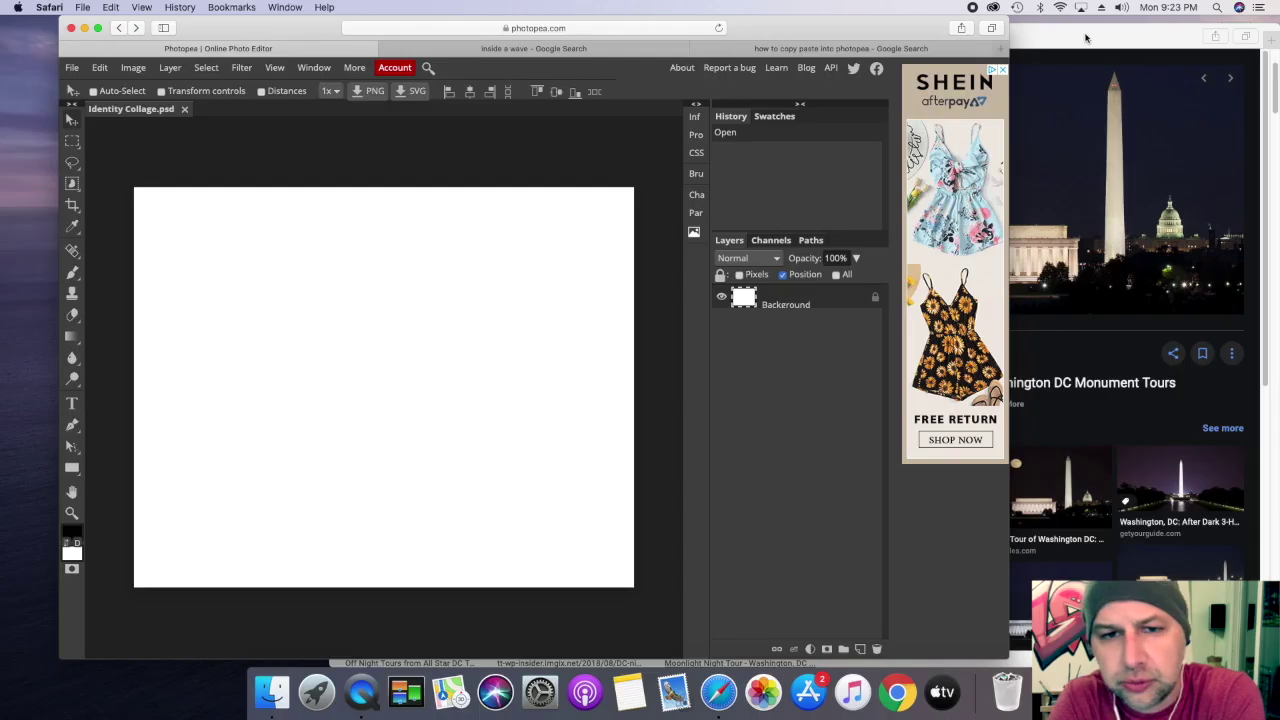
pyautogui.click(1018, 236)
pyautogui.moveTo(1017, 199); pyautogui.dragTo(214, 291)
pyautogui.click(236, 160)
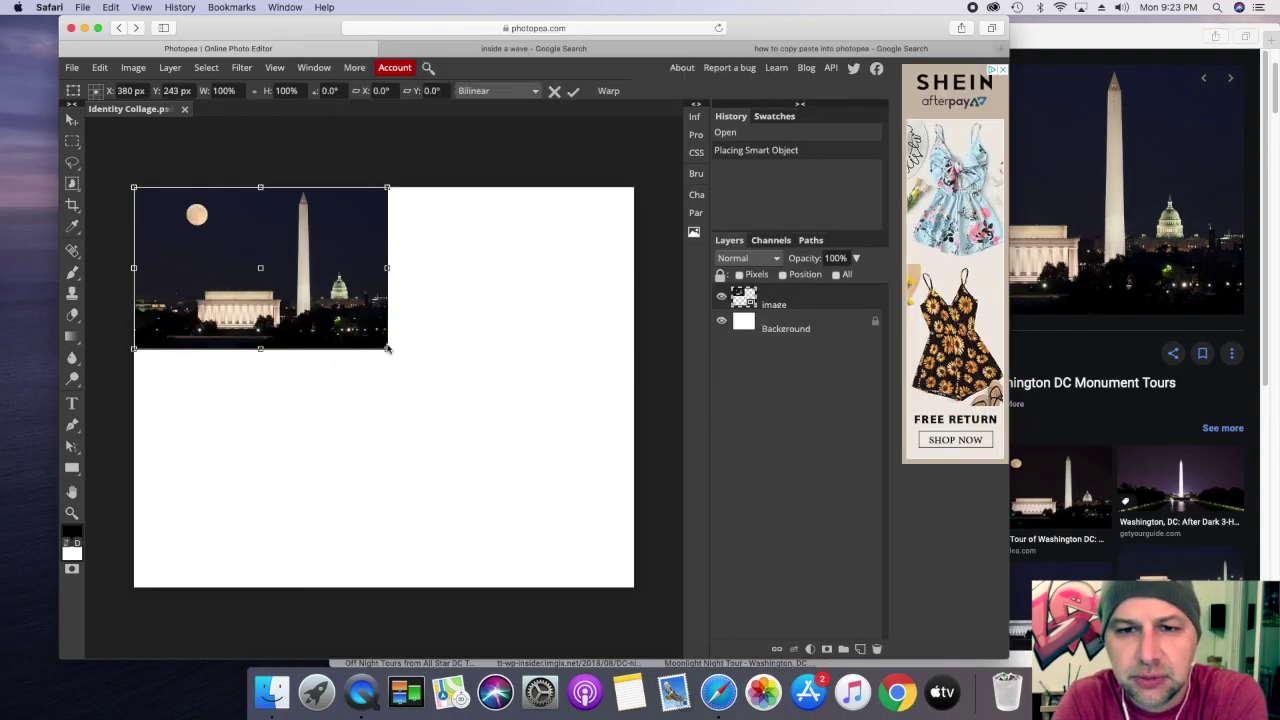
pyautogui.moveTo(387, 348); pyautogui.dragTo(634, 533)
pyautogui.press('Return')
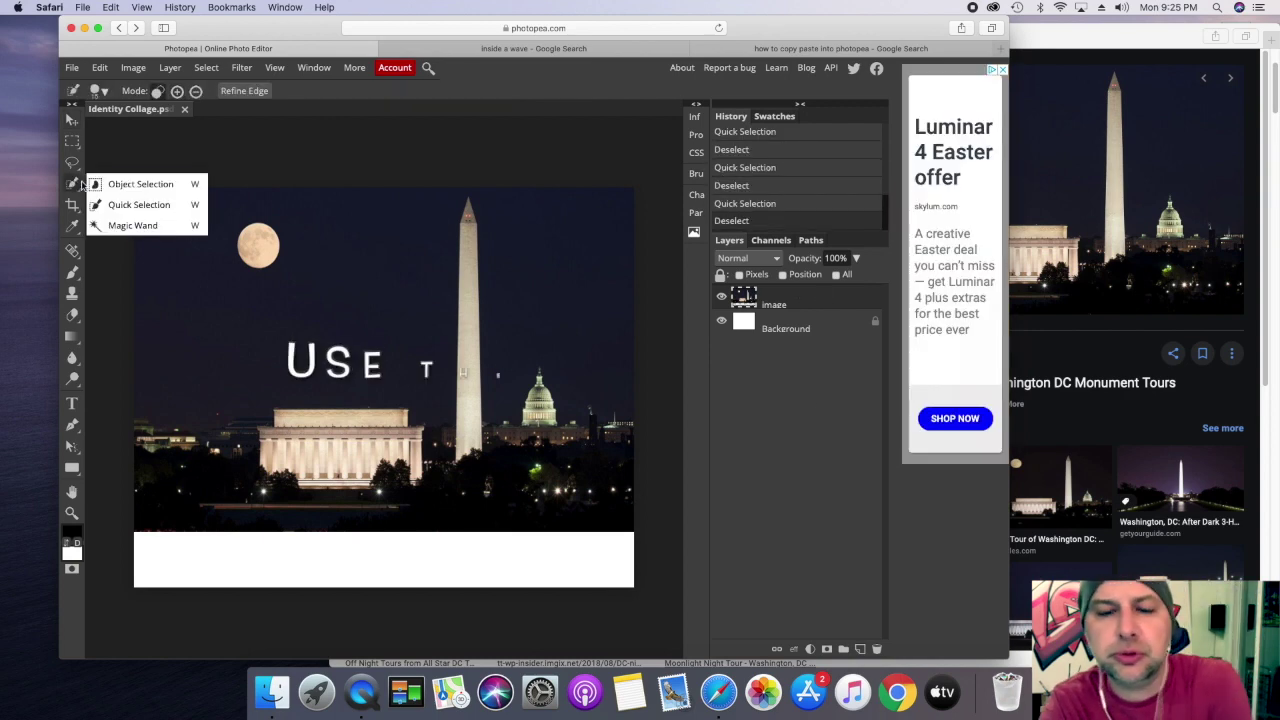
# Step: Remove the night sky from the Washington photo using the Magic Wand at tolerance 32 and clear the selection
pyautogui.click(130, 225)
pyautogui.click(163, 266)
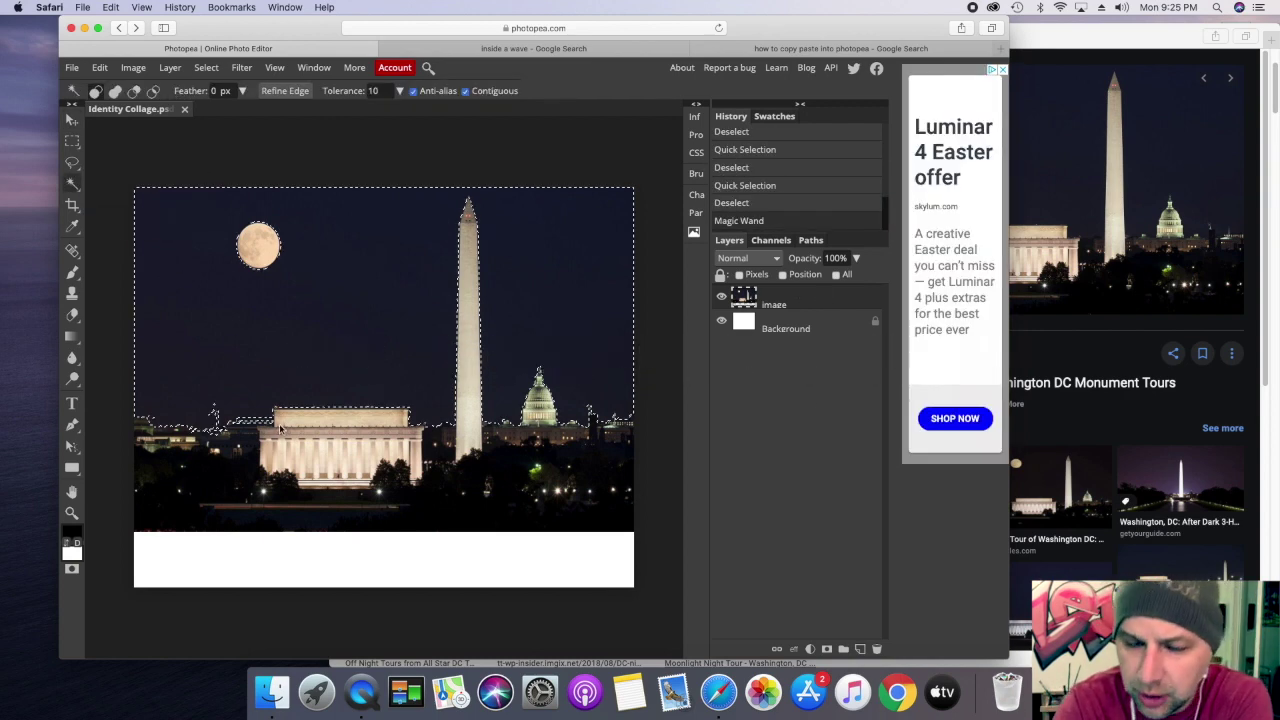
pyautogui.press('super+d')
pyautogui.click(373, 91)
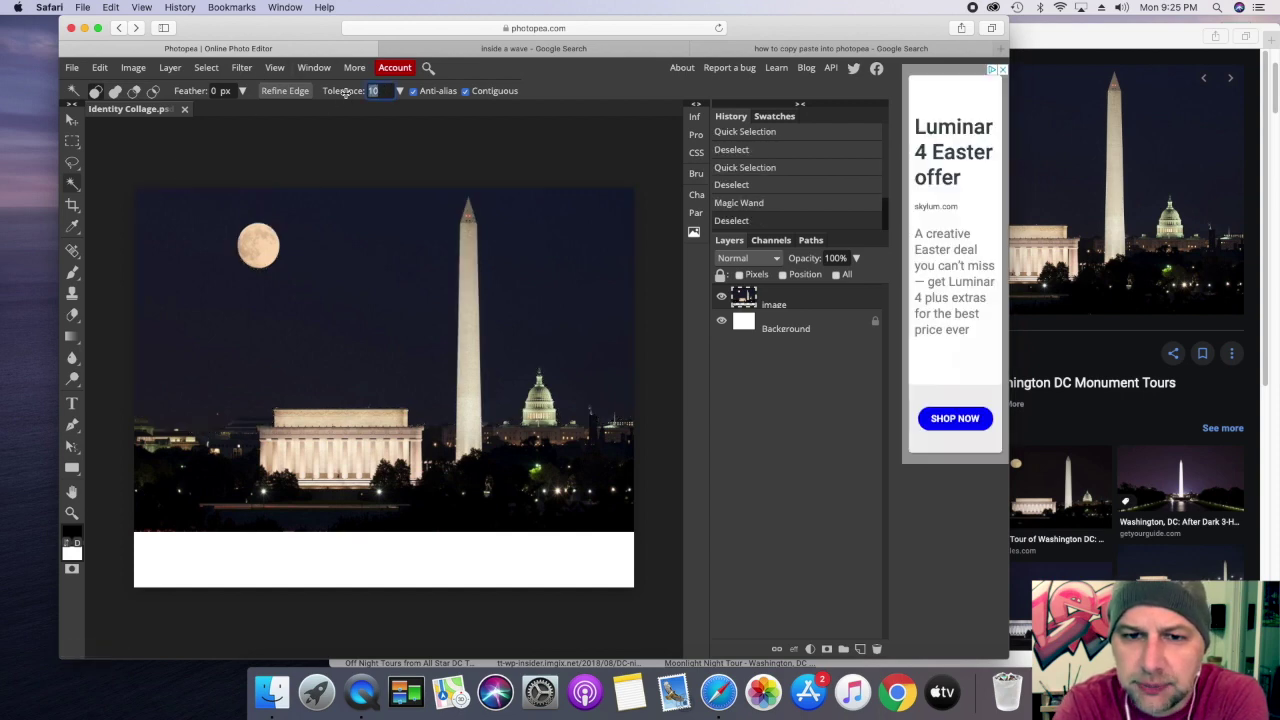
pyautogui.click(161, 205)
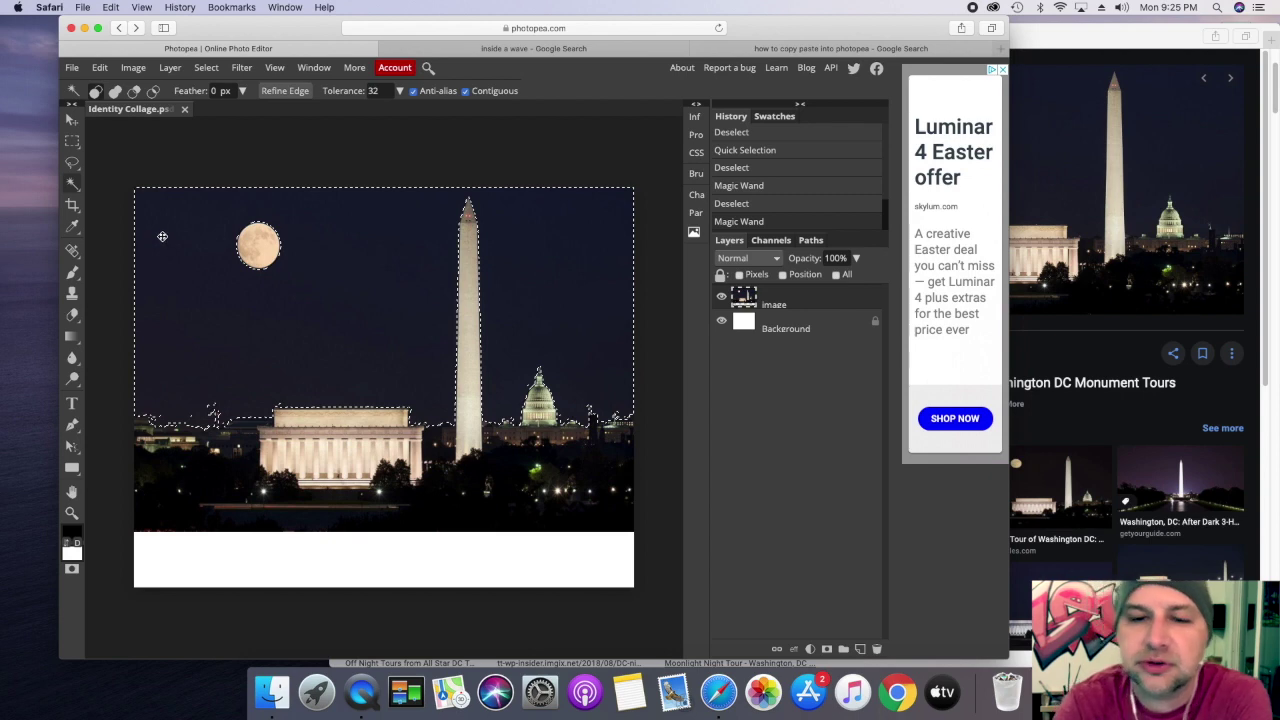
pyautogui.press('Delete')
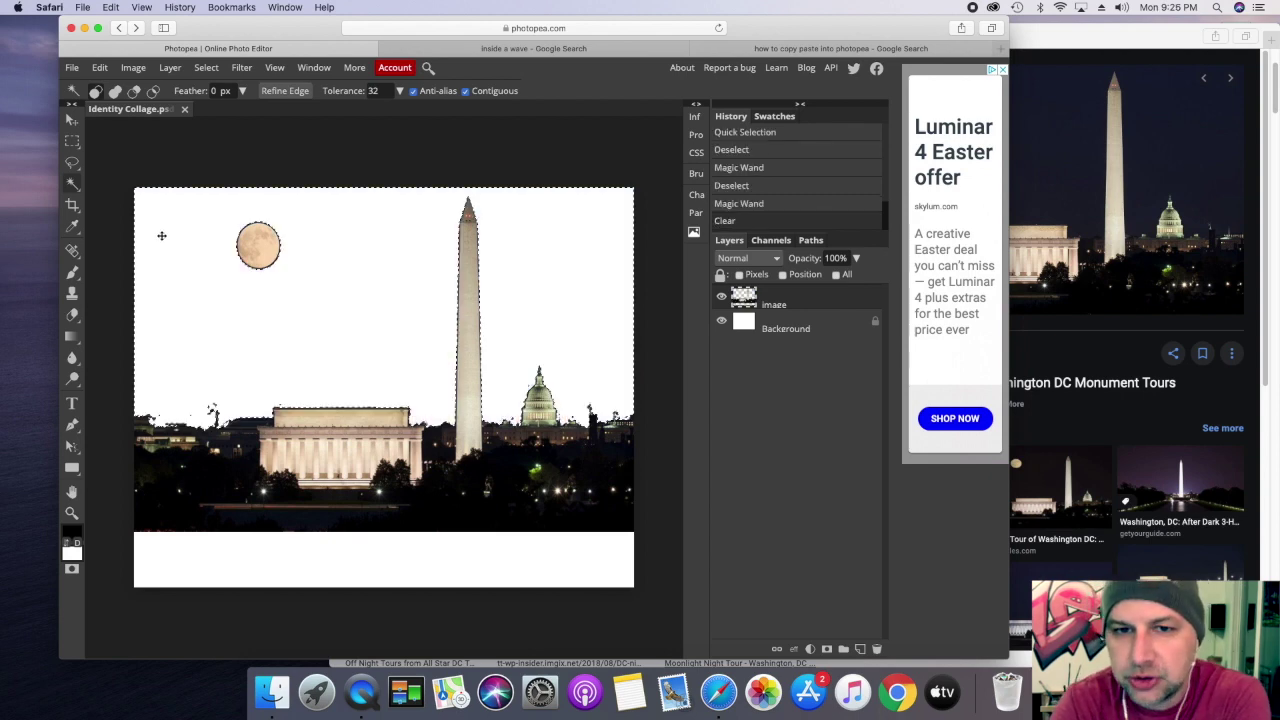
pyautogui.press('super+d')
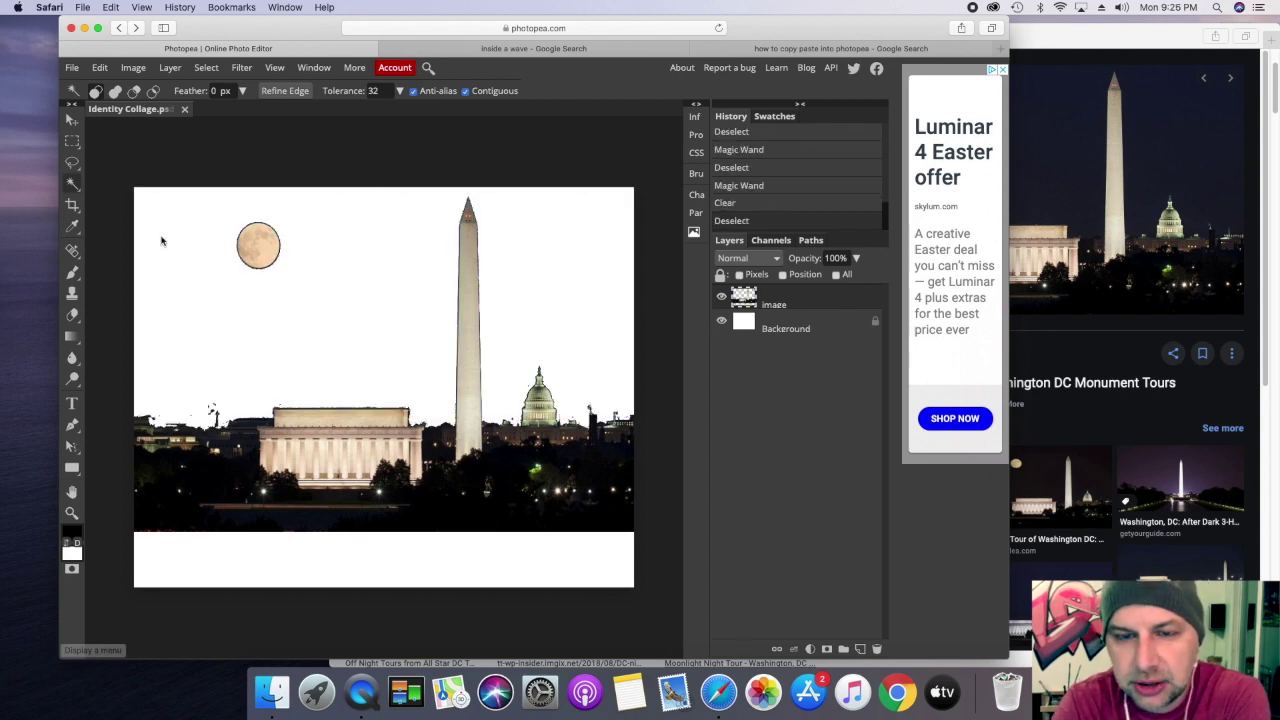
# Step: Erase the leftover sky specks along the skyline of the Washington photo with an enlarged Eraser brush
pyautogui.click(73, 314)
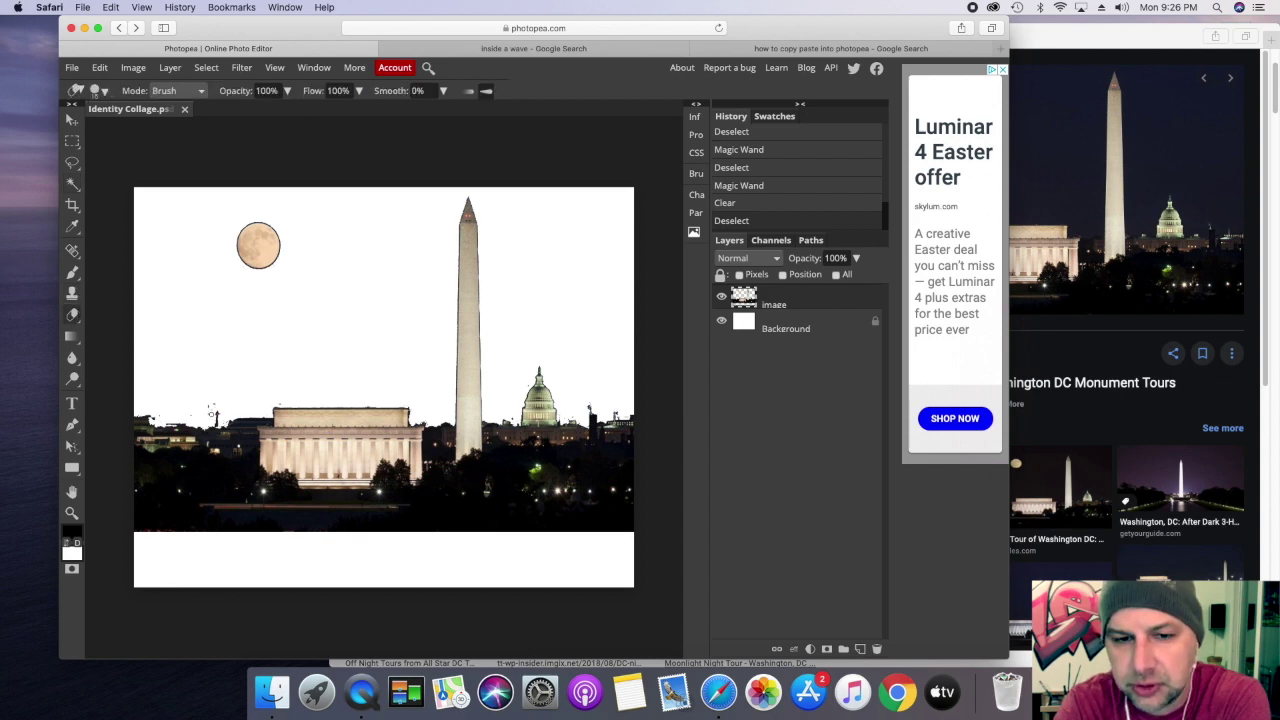
pyautogui.press(']')
pyautogui.press(']')
pyautogui.press(']')
pyautogui.click(180, 417)
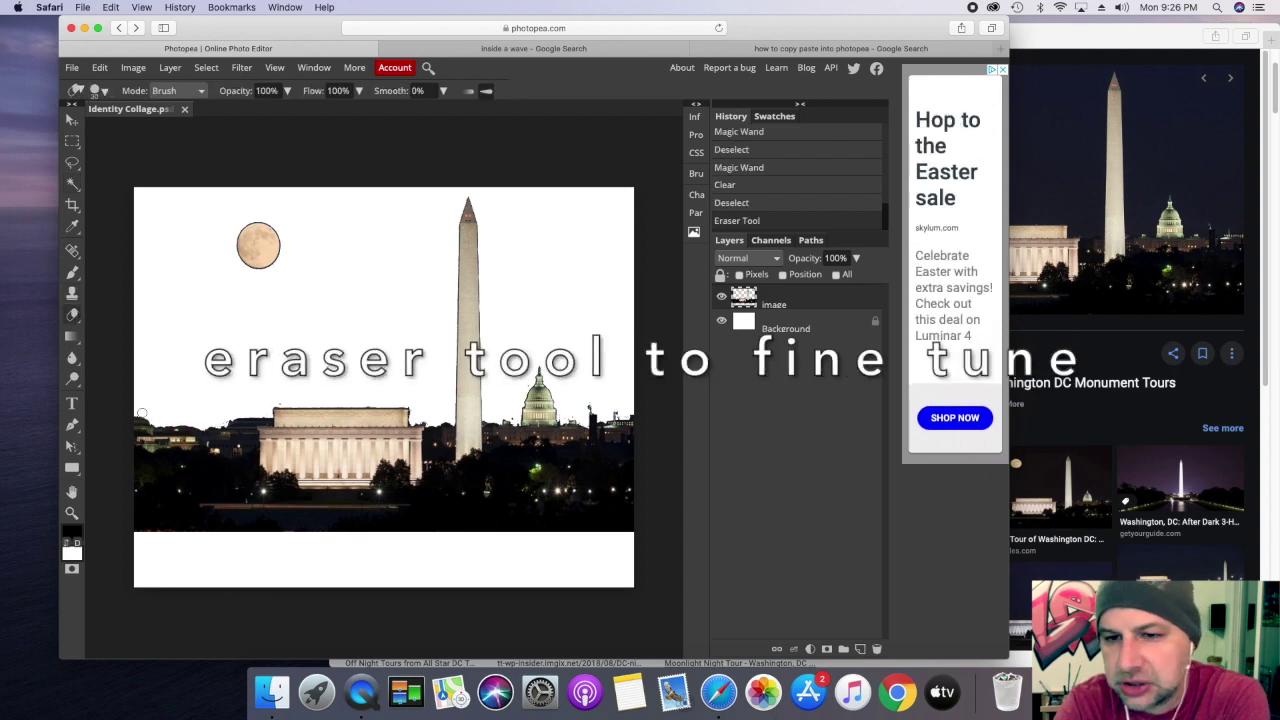
pyautogui.click(218, 419)
pyautogui.moveTo(229, 418)
pyautogui.mouseDown()
pyautogui.moveTo(344, 408)
pyautogui.moveTo(365, 386)
pyautogui.moveTo(425, 421)
pyautogui.mouseUp()
pyautogui.press('super+z')
pyautogui.click(408, 406)
pyautogui.click(425, 421)
pyautogui.click(564, 415)
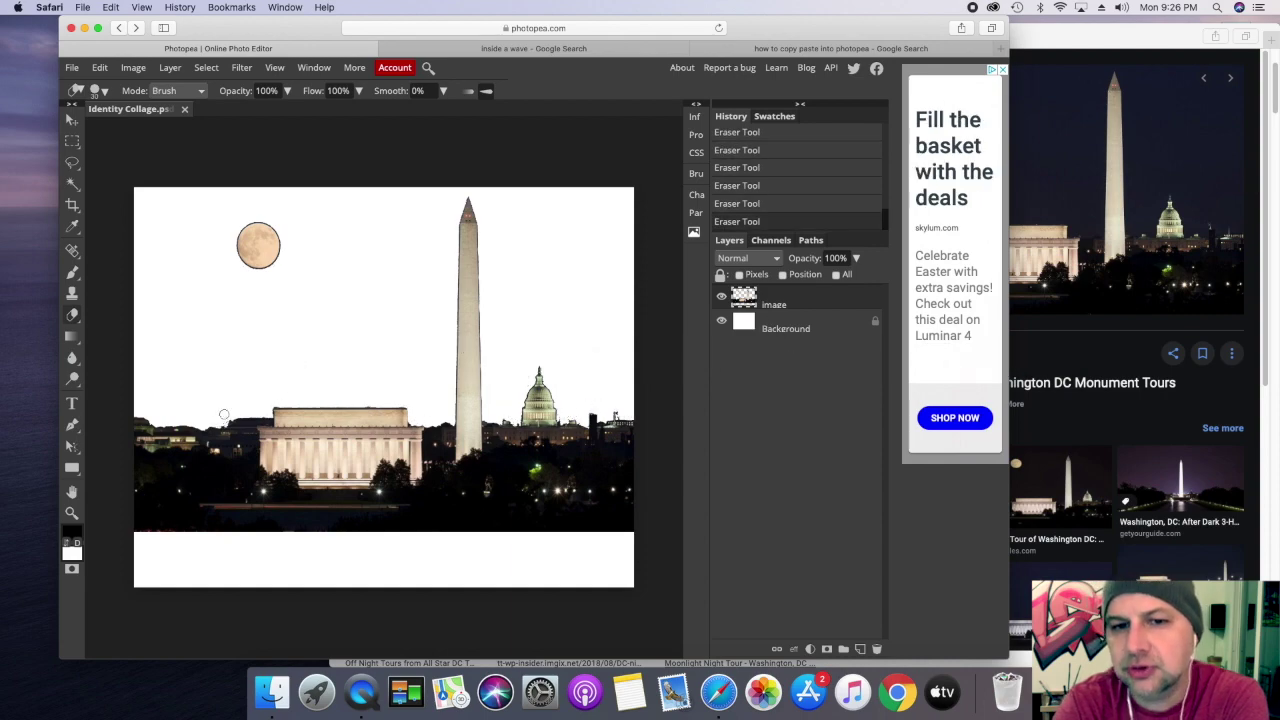
# Step: Return to the image search window and search for "starry night"
pyautogui.click(1130, 55)
pyautogui.scroll(-10, 1234, 132)
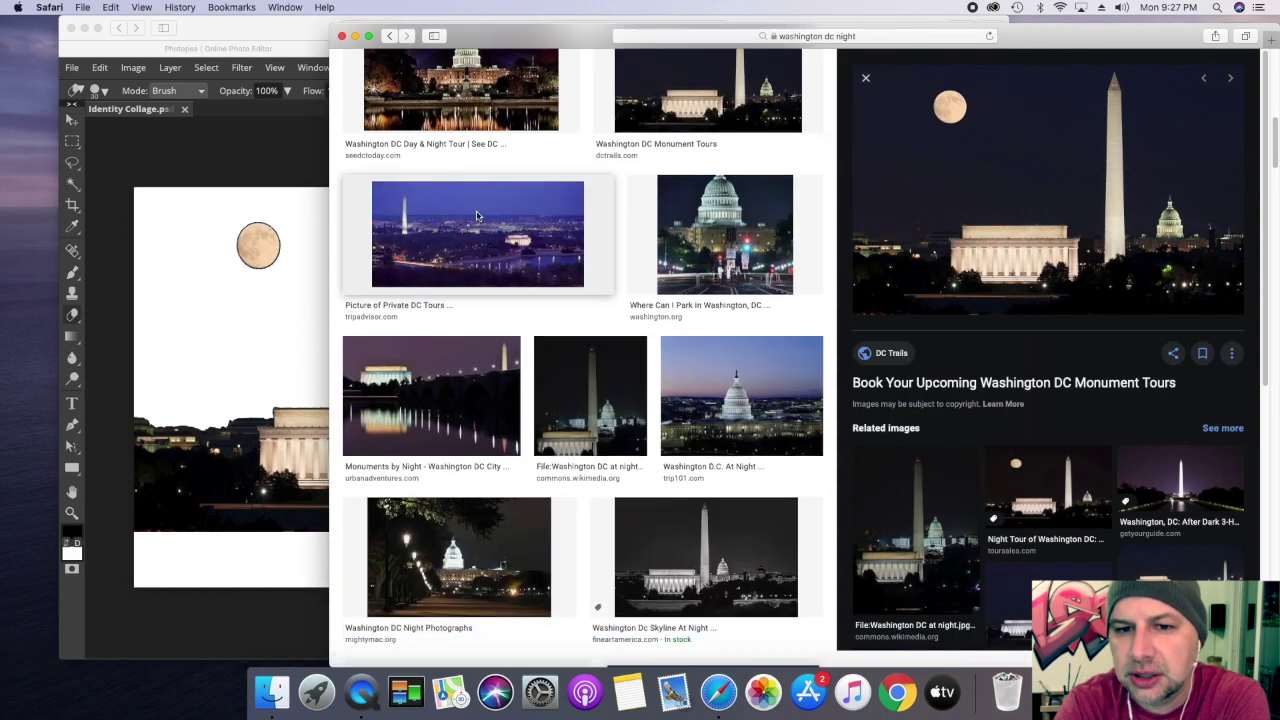
pyautogui.scroll(-10, 811, 234)
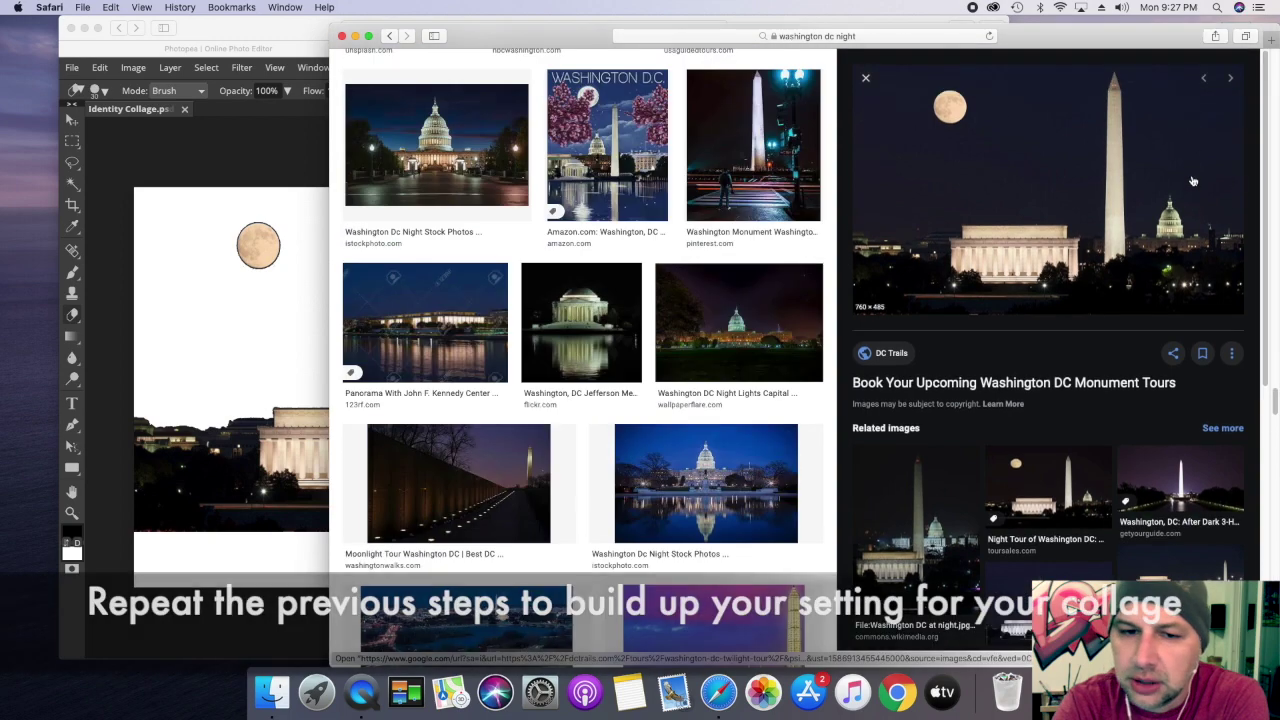
pyautogui.moveTo(1275, 400); pyautogui.dragTo(1276, 45)
pyautogui.moveTo(553, 83); pyautogui.dragTo(390, 78)
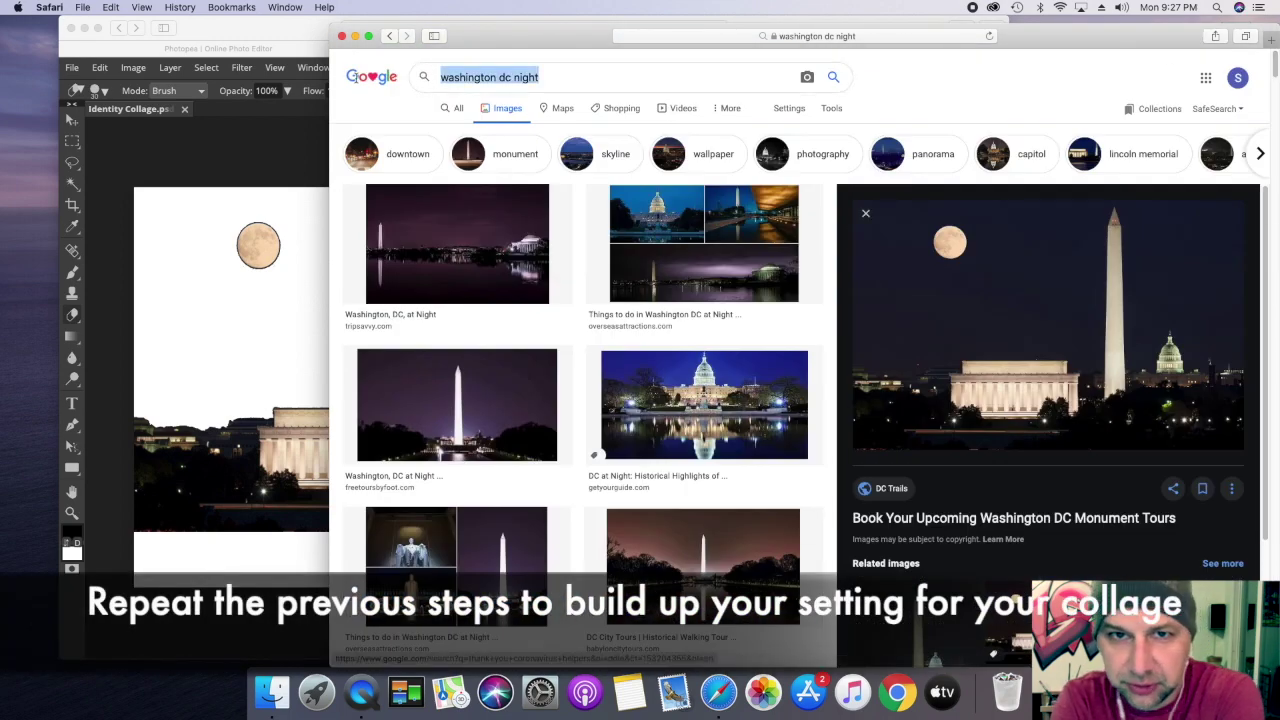
pyautogui.write('starry night')
pyautogui.press('Return')
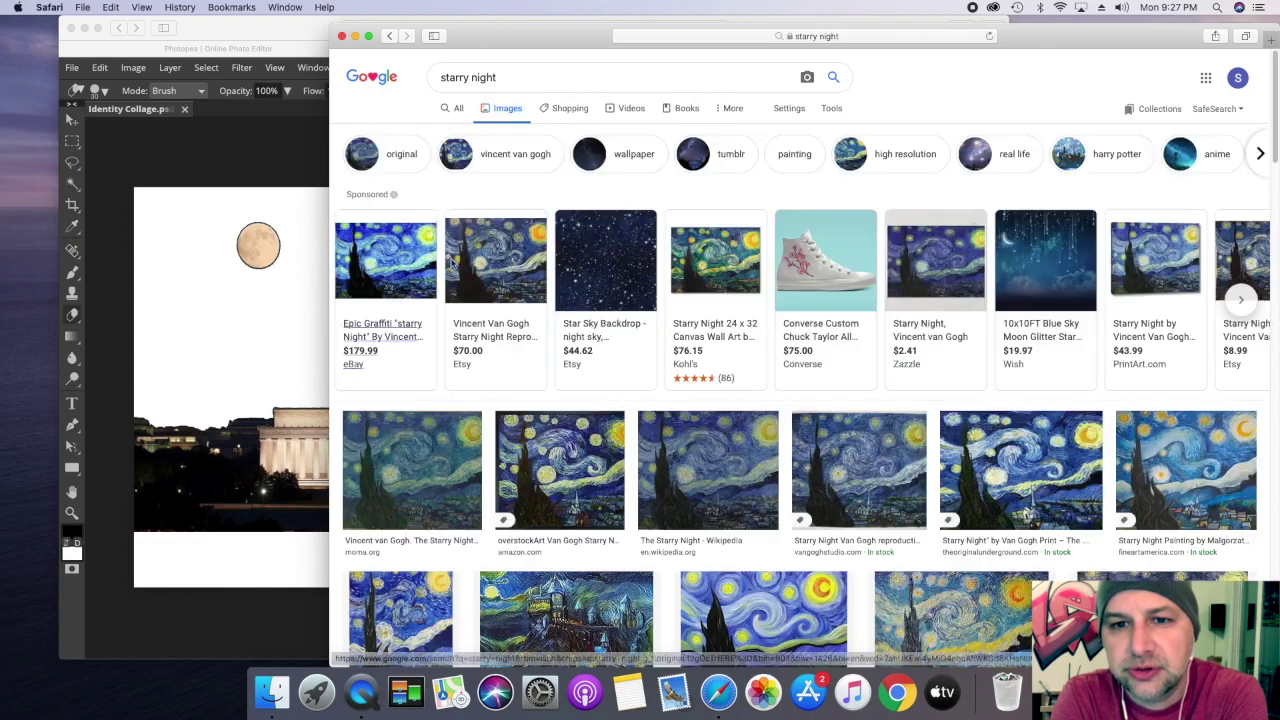
# Step: Place Wikipedia's The Starry Night image into the collage and stretch it across the canvas width, covering the Washington photo
pyautogui.click(708, 470)
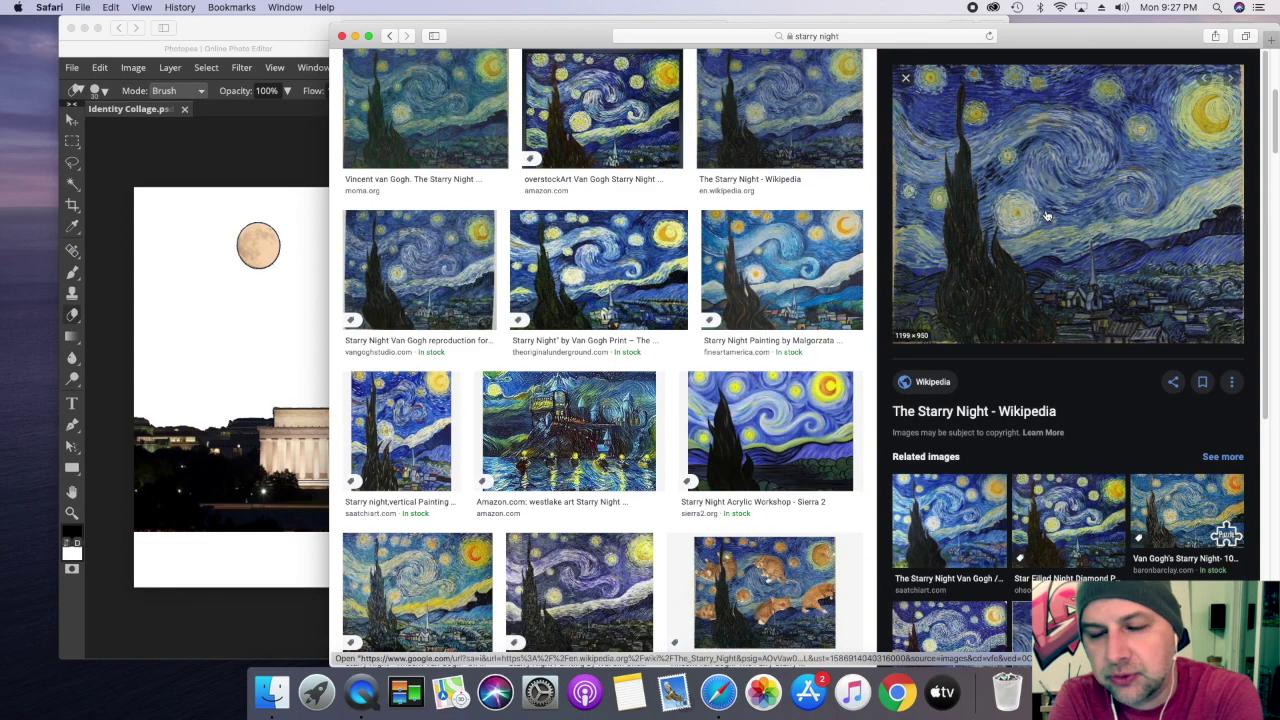
pyautogui.moveTo(1047, 216); pyautogui.dragTo(270, 340)
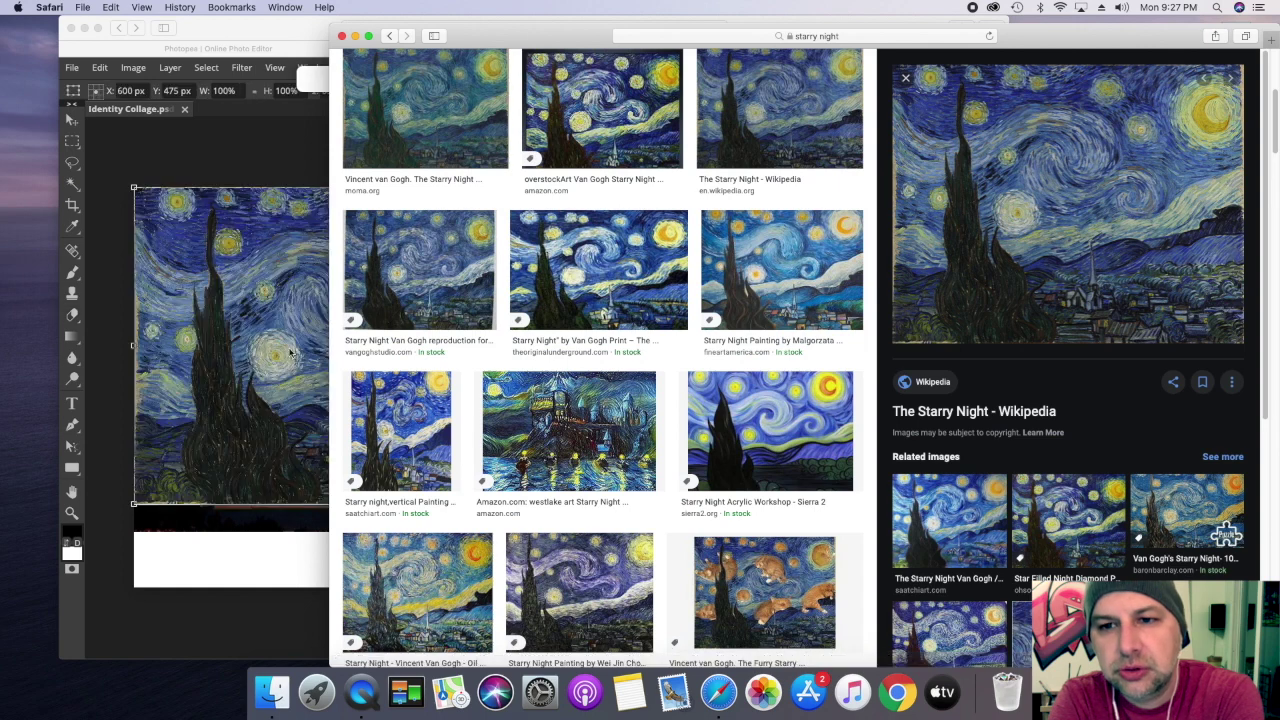
pyautogui.click(283, 139)
pyautogui.moveTo(542, 514); pyautogui.dragTo(641, 534)
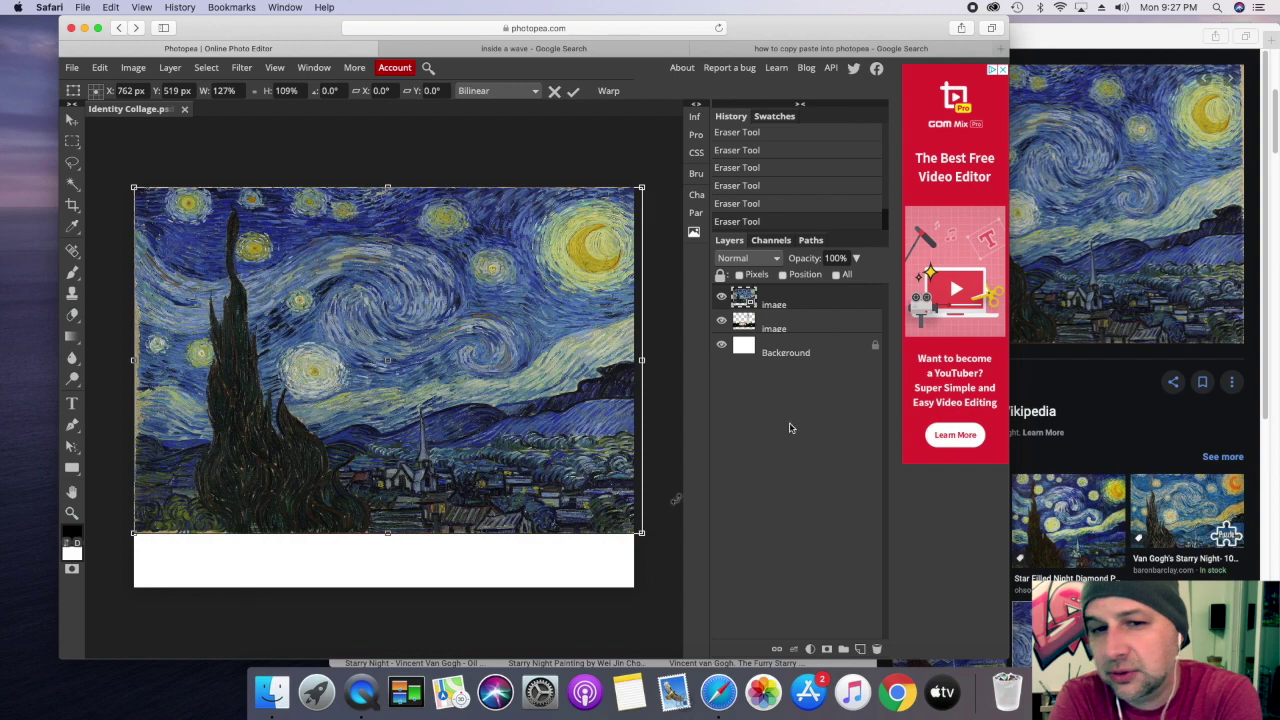
pyautogui.press('Return')
# Step: Rasterize the Starry Night layer and move it beneath the Washington photo layer
pyautogui.rightClick(811, 298)
pyautogui.click(770, 434)
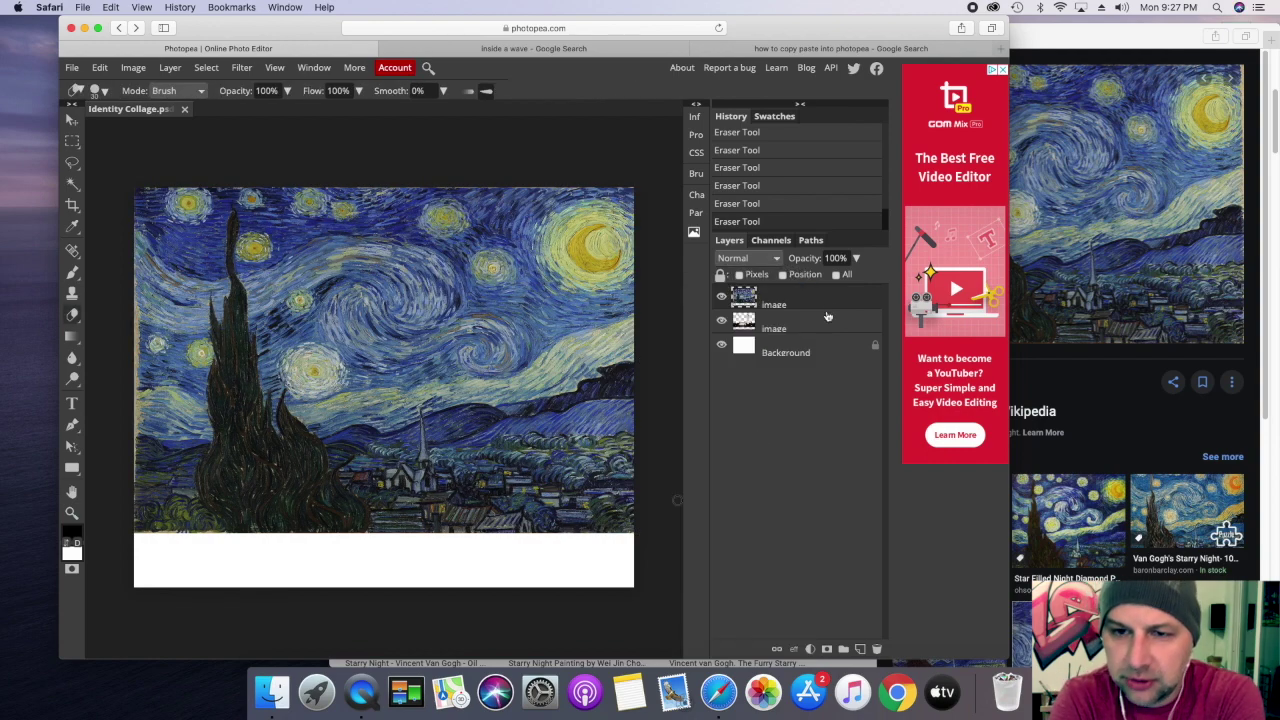
pyautogui.moveTo(827, 301); pyautogui.dragTo(828, 332)
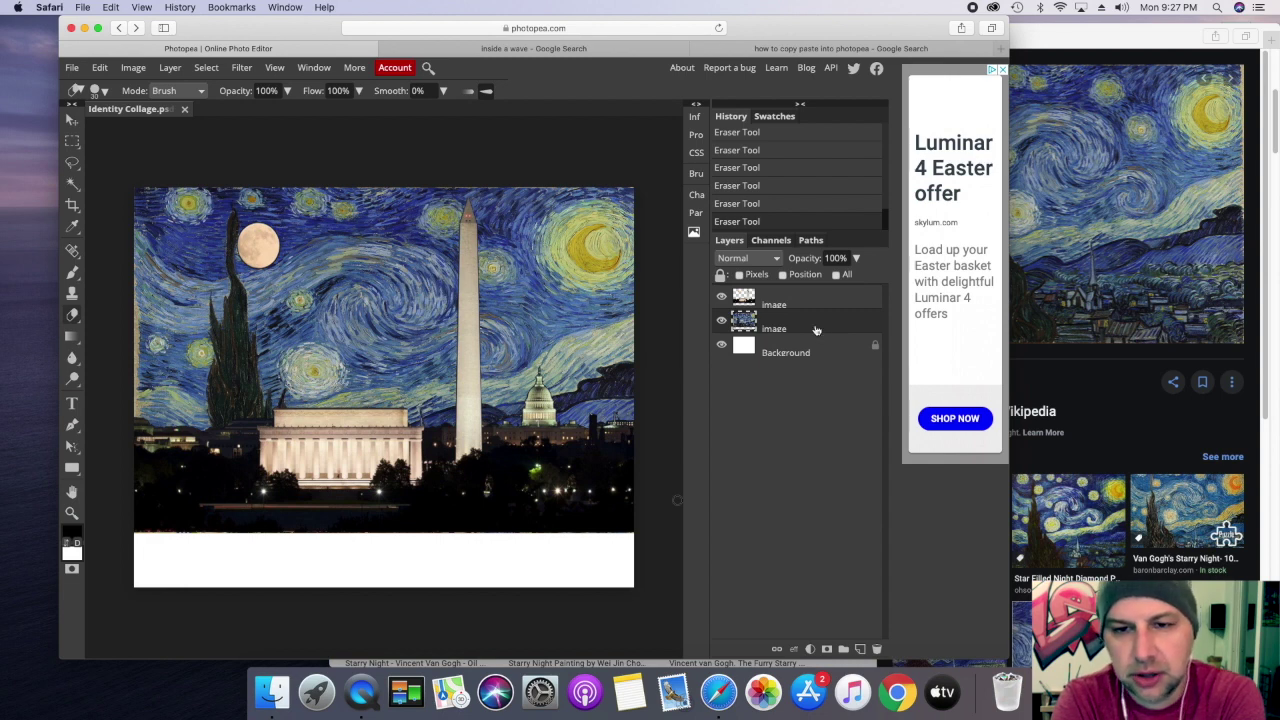
# Step: Select the moon on the Washington photo layer with the Magic Wand, delete it and deselect
pyautogui.click(766, 301)
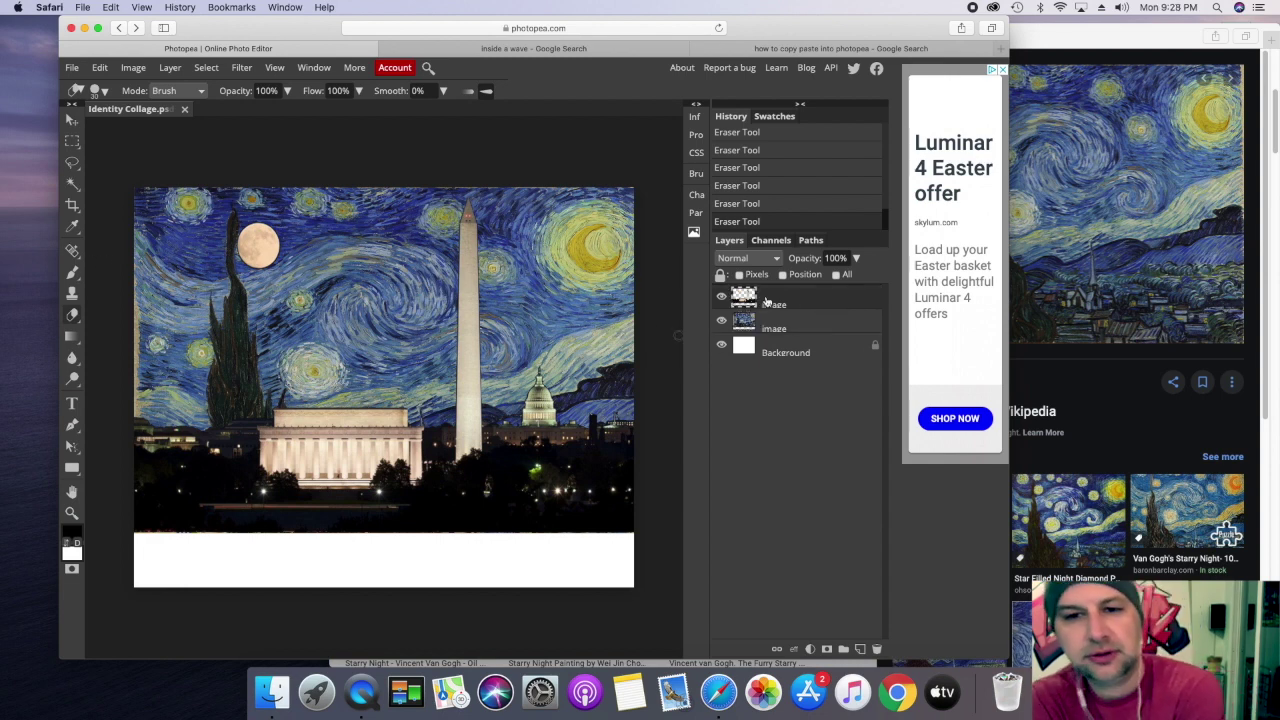
pyautogui.click(74, 185)
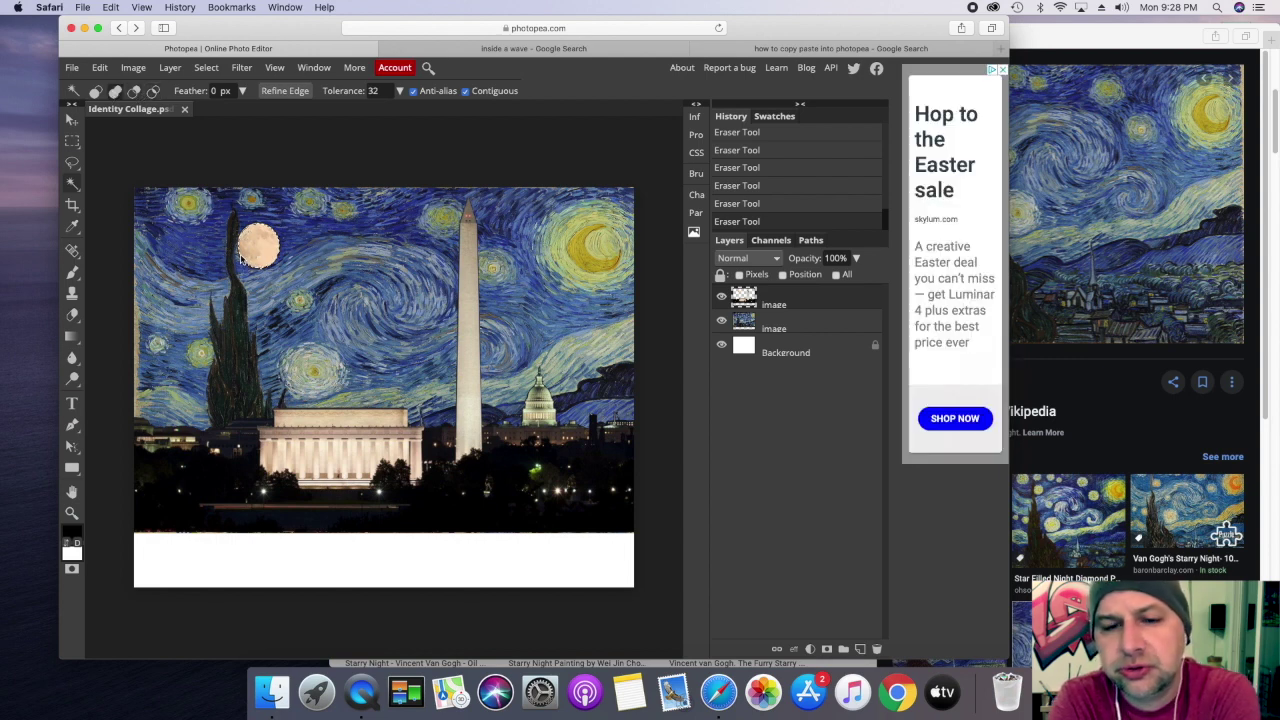
pyautogui.press('BackSpace')
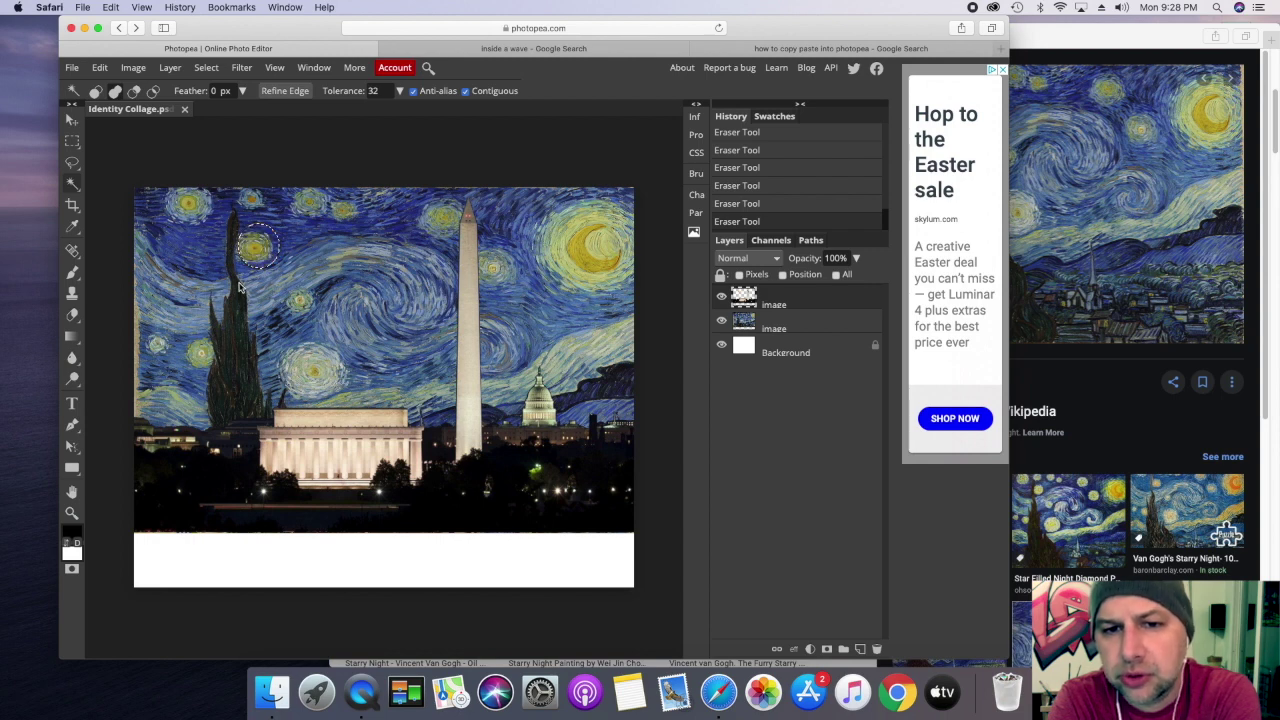
pyautogui.press('super+d')
# Step: Clear the leftover moon outline using a rectangular marquee around it and deselect
pyautogui.press('m')
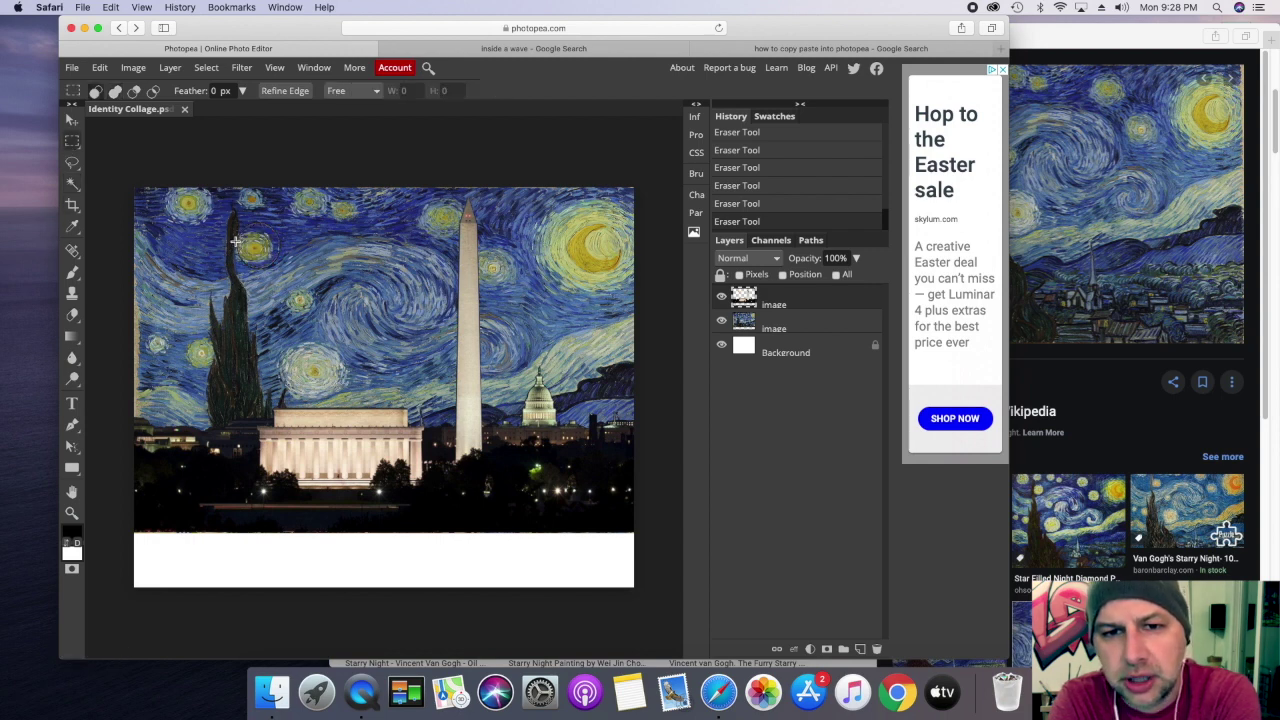
pyautogui.moveTo(230, 216); pyautogui.dragTo(291, 279)
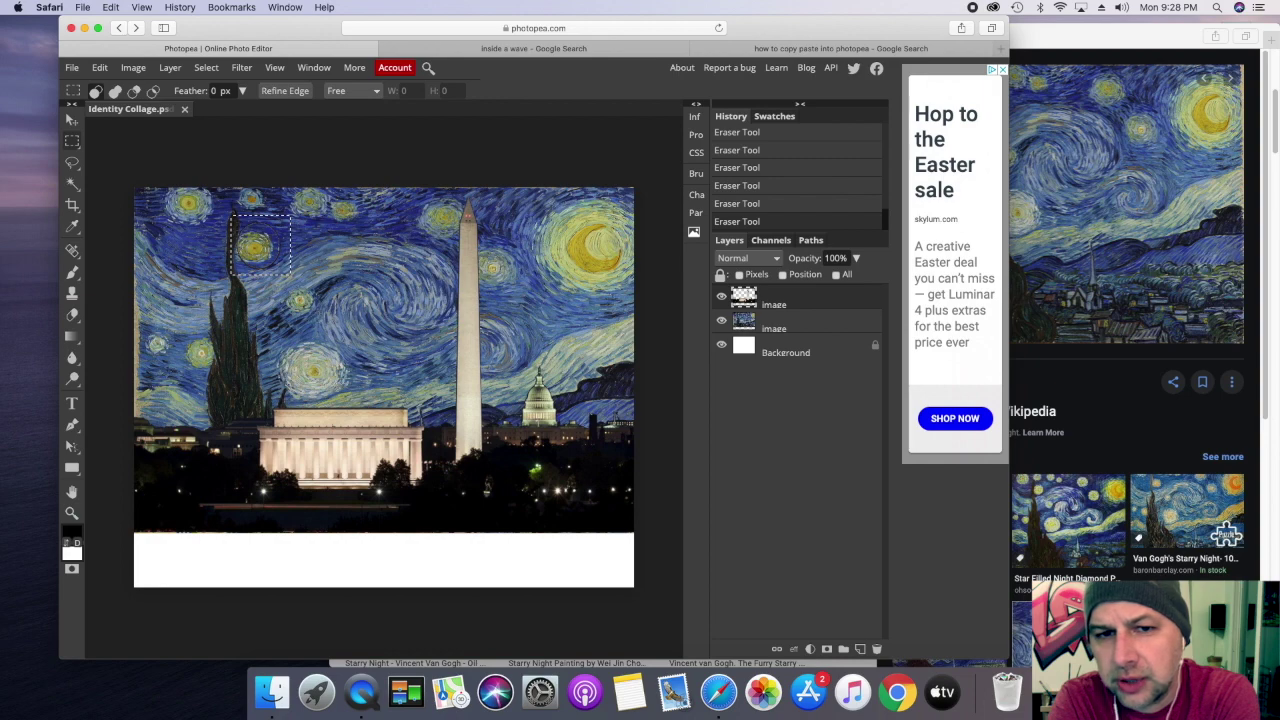
pyautogui.hotkey('ctrl', 'd')
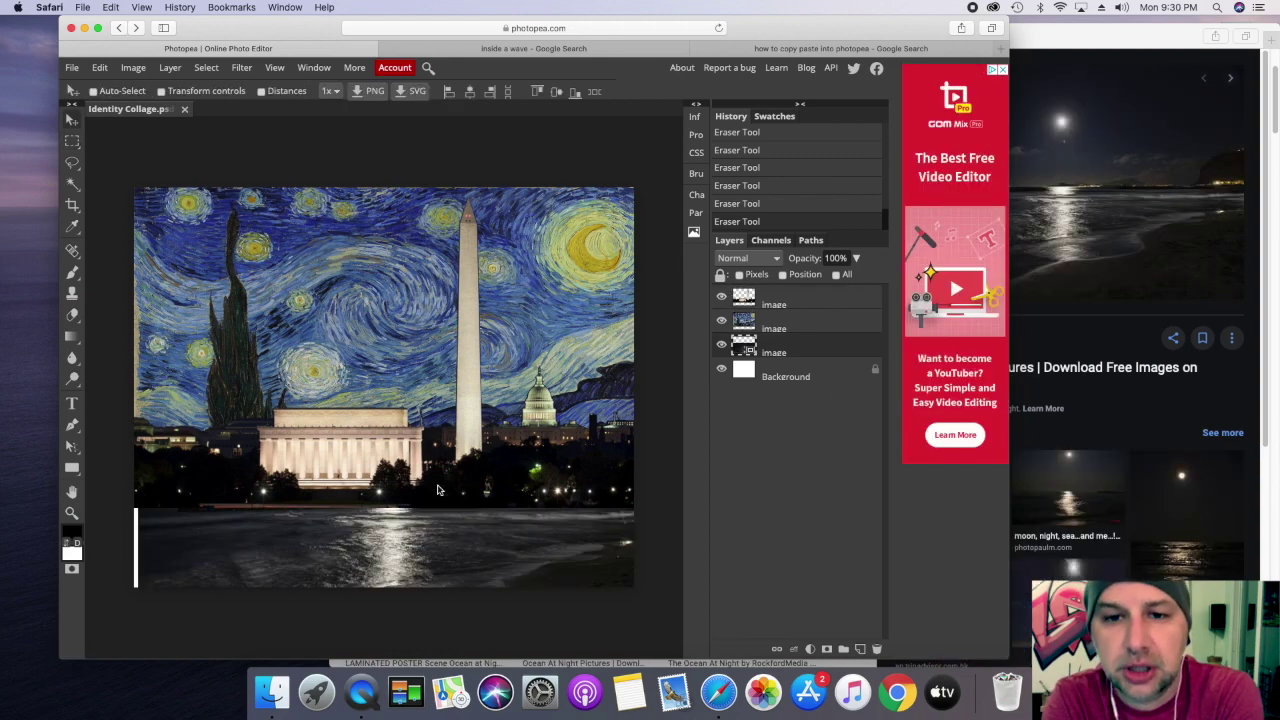
# Step: Reposition the night ocean layer and enlarge it with Free Transform to cover the white strip at the canvas's left edge
pyautogui.moveTo(437, 491); pyautogui.dragTo(465, 491)
pyautogui.hotkey('ctrl', 't')
pyautogui.moveTo(272, 525); pyautogui.dragTo(129, 494)
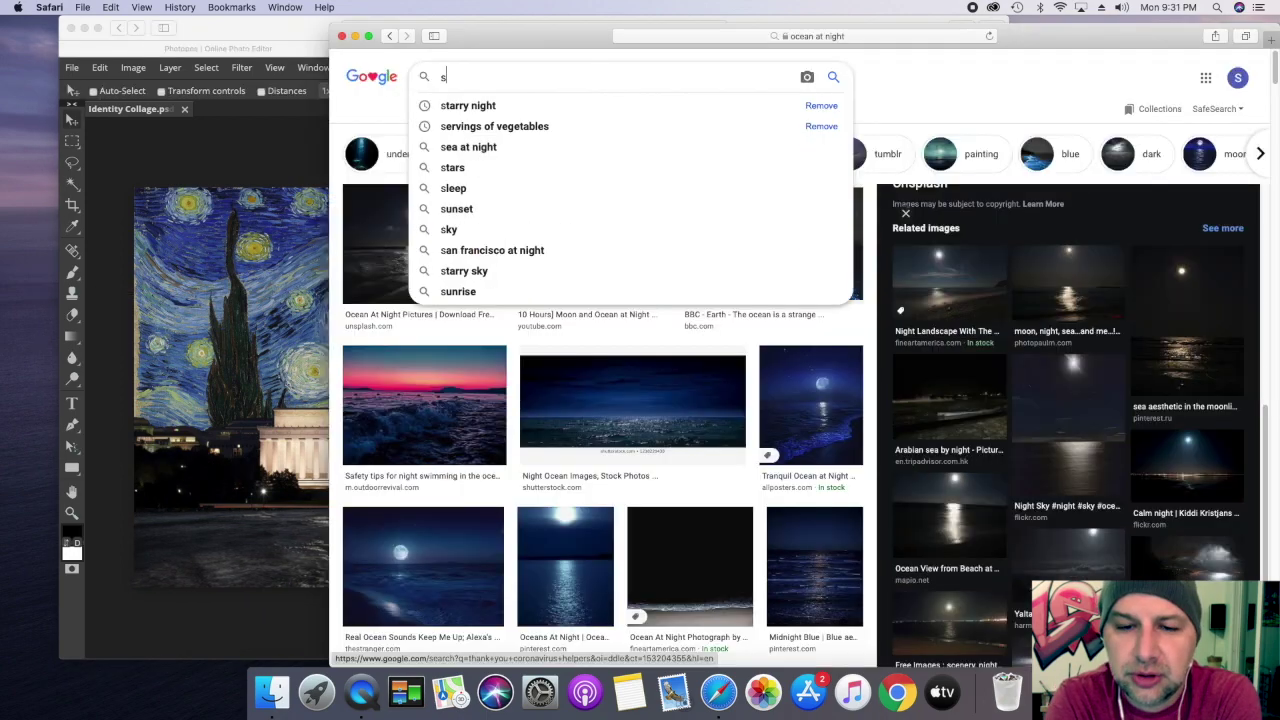
# Step: Search Google Images for "shrek"
pyautogui.write('hrek')
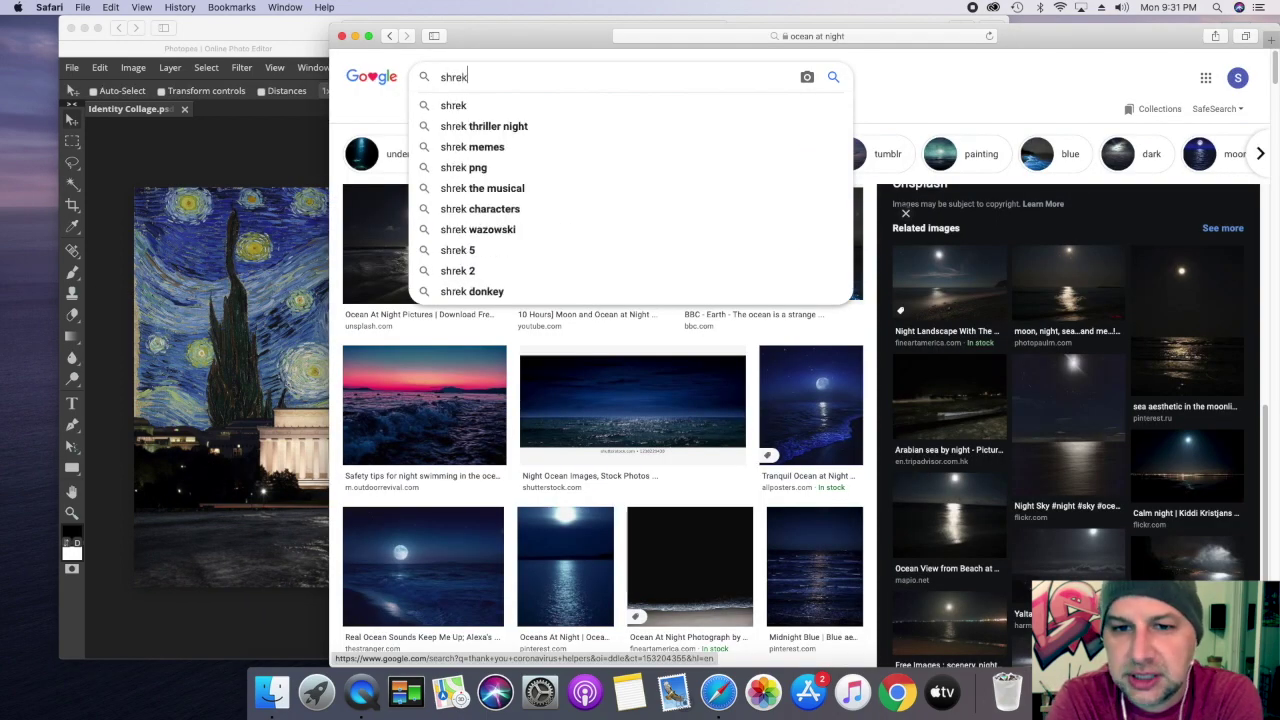
pyautogui.press('Return')
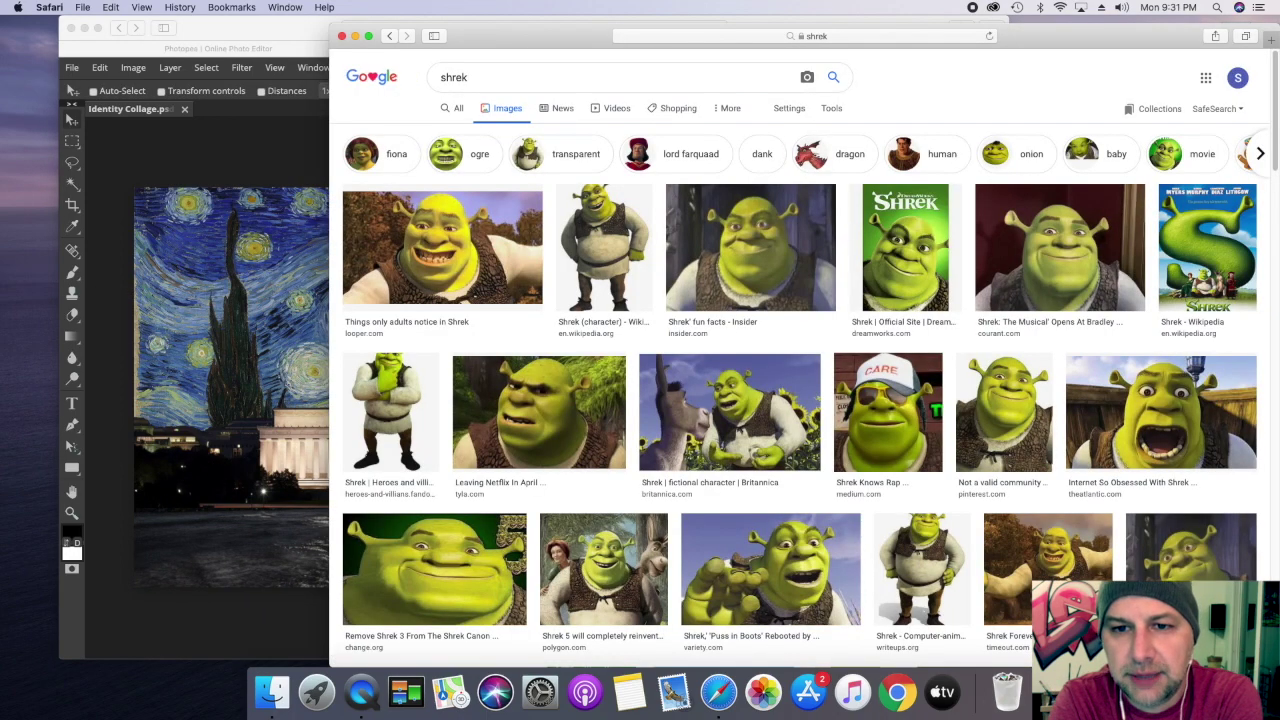
# Step: Bring a full-body Shrek image with a white background from the search results into the collage and move it to the middle of the sky
pyautogui.click(630, 273)
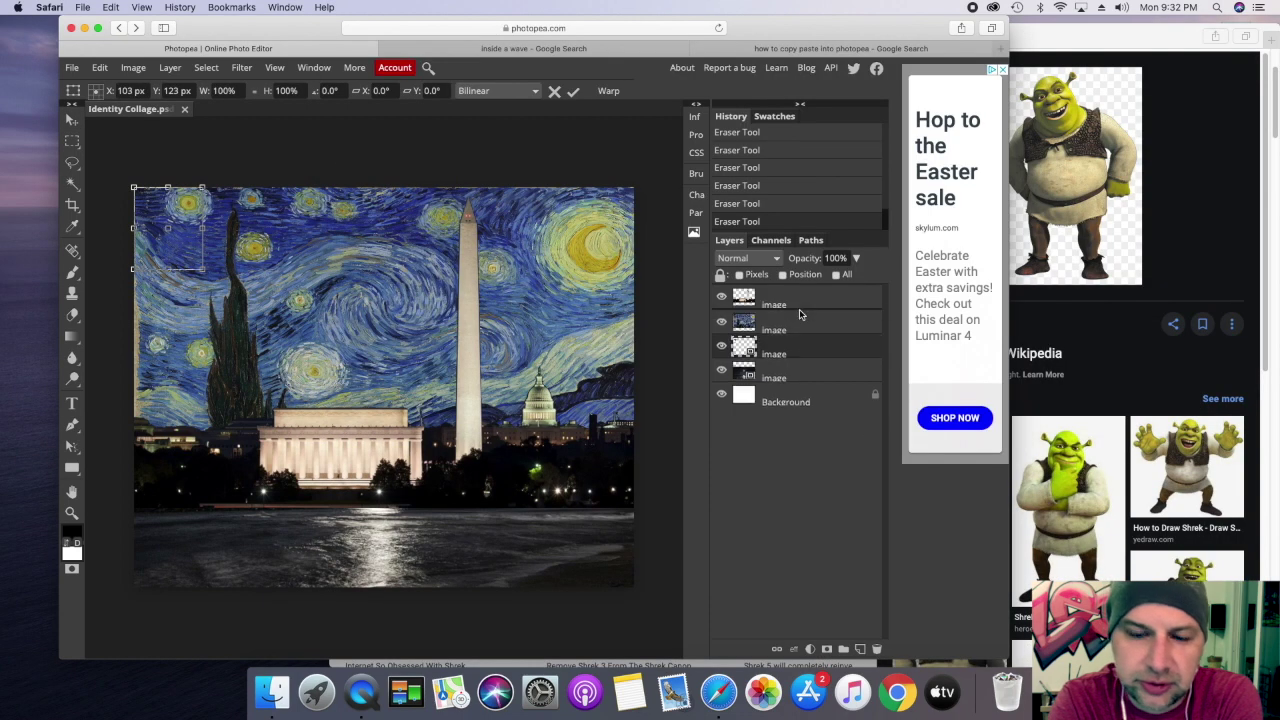
pyautogui.hotkey('ctrl', 'v')
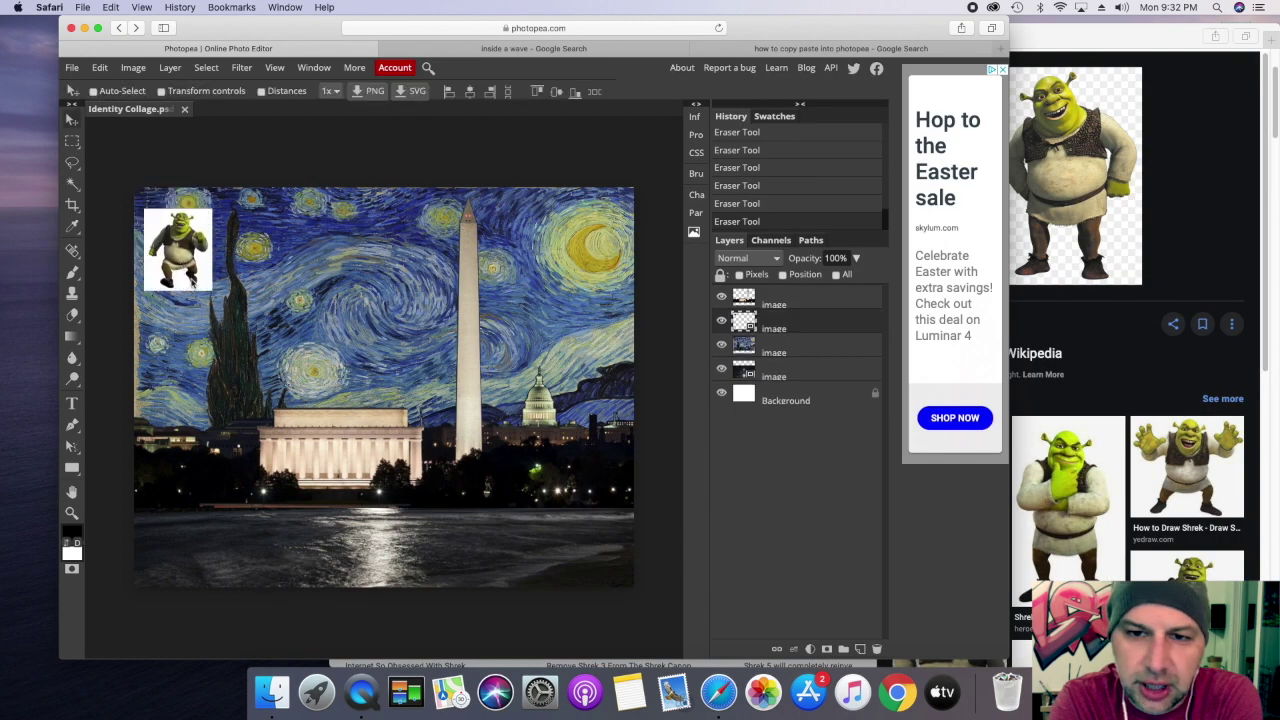
pyautogui.moveTo(182, 262); pyautogui.dragTo(378, 352)
# Step: Select the white background around Shrek with the Magic Wand, rasterize the layer, delete the background and deselect
pyautogui.press('super+equal')
pyautogui.press('w')
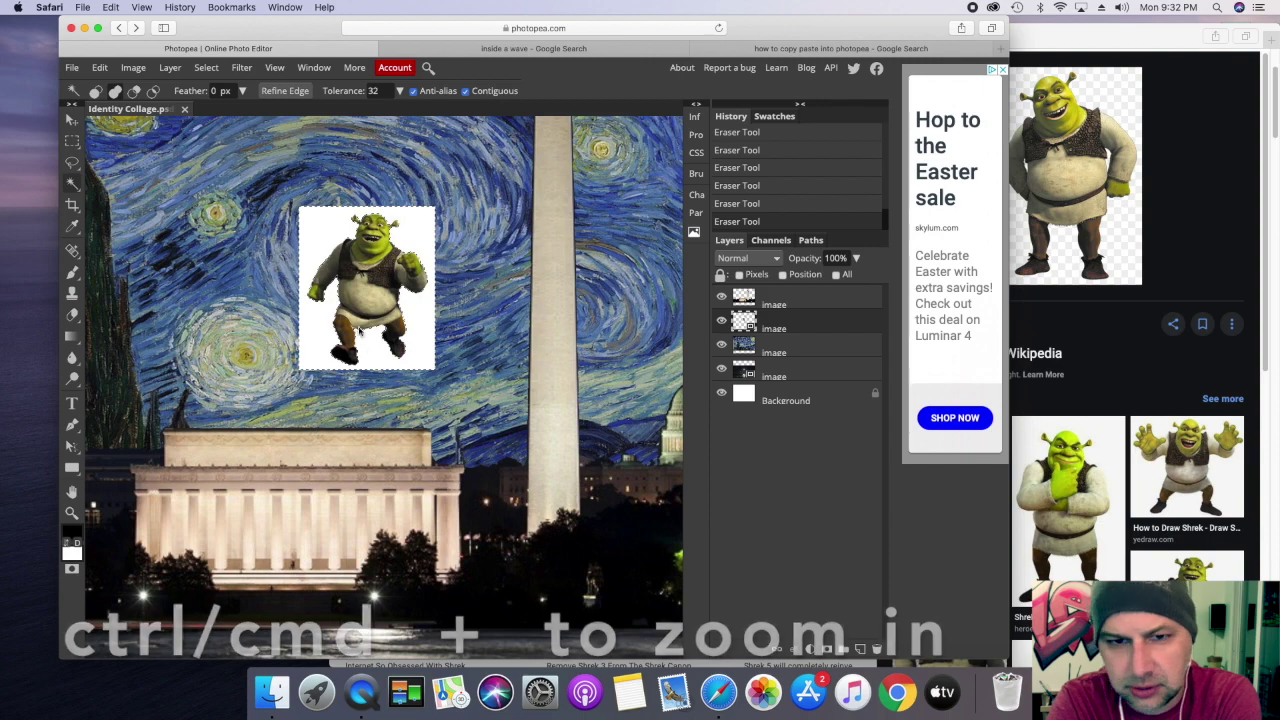
pyautogui.click(360, 328)
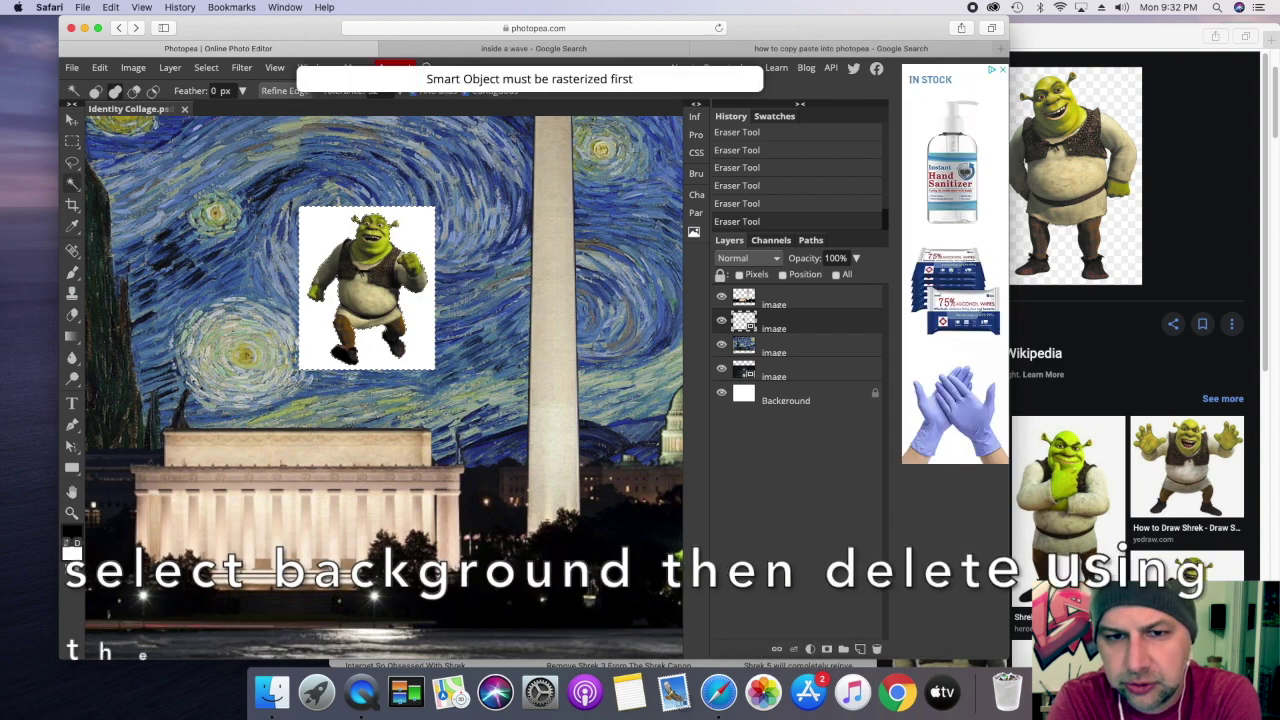
pyautogui.rightClick(831, 321)
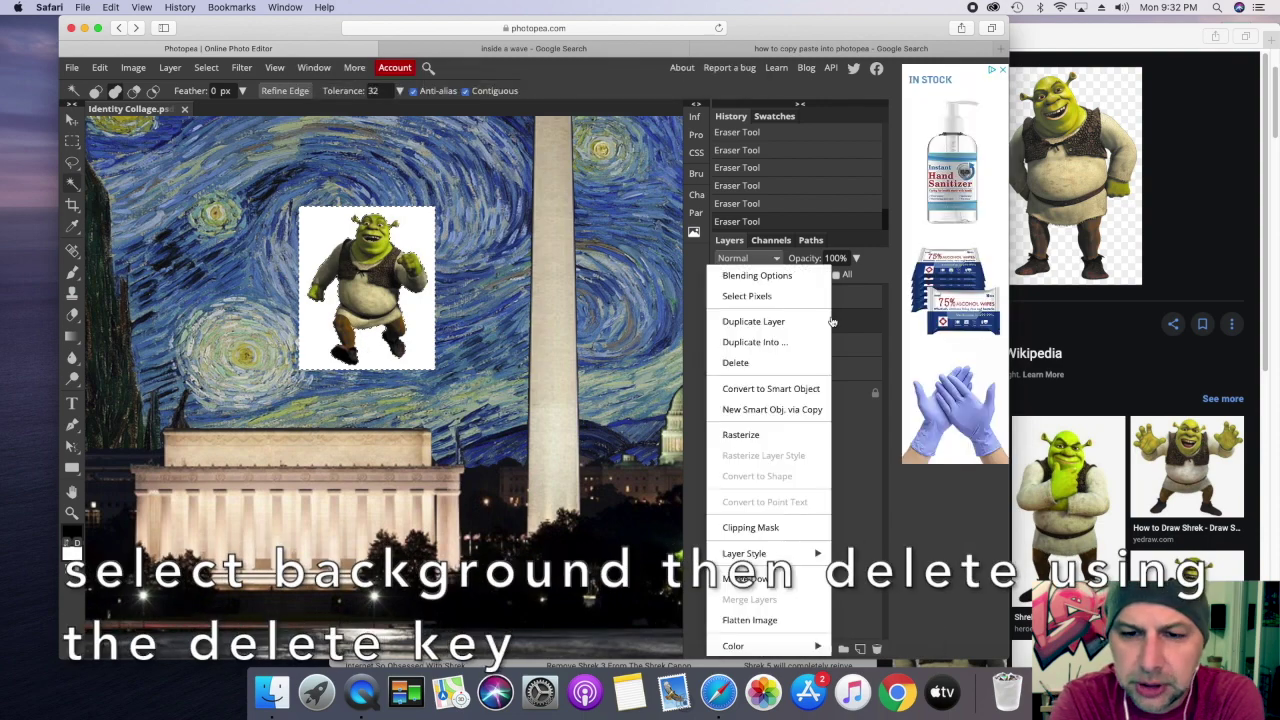
pyautogui.click(774, 435)
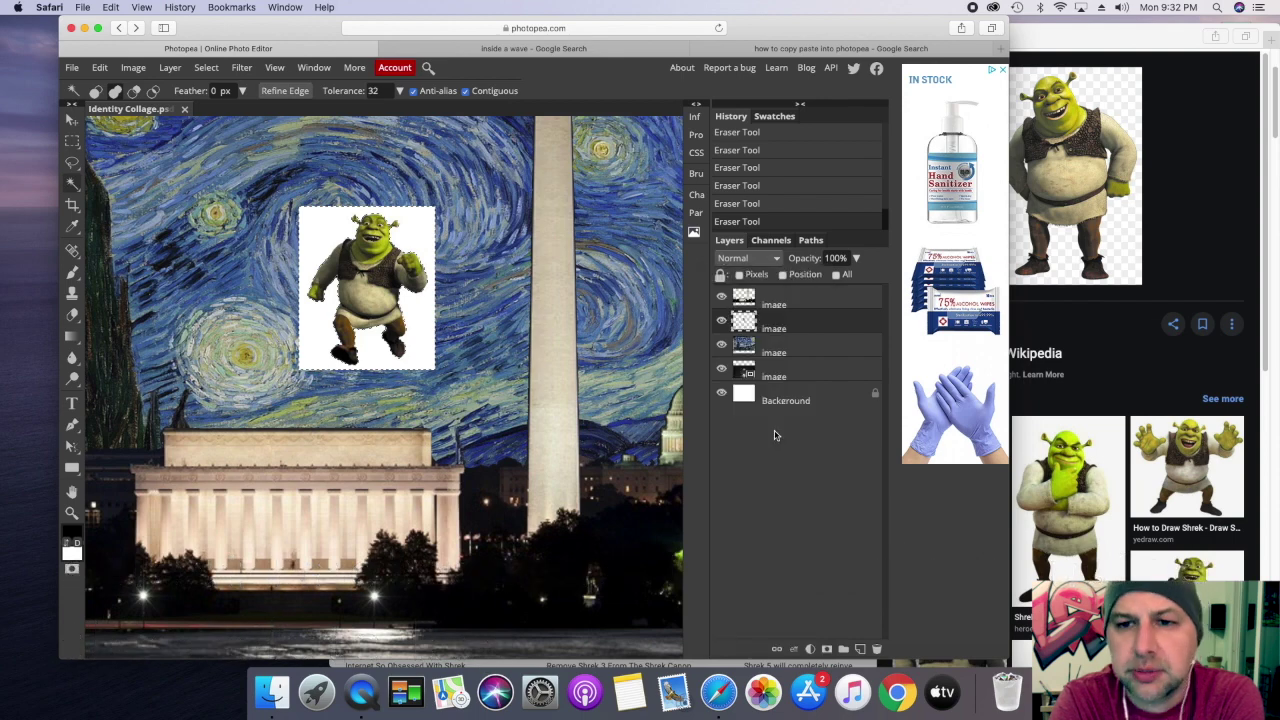
pyautogui.press('BackSpace')
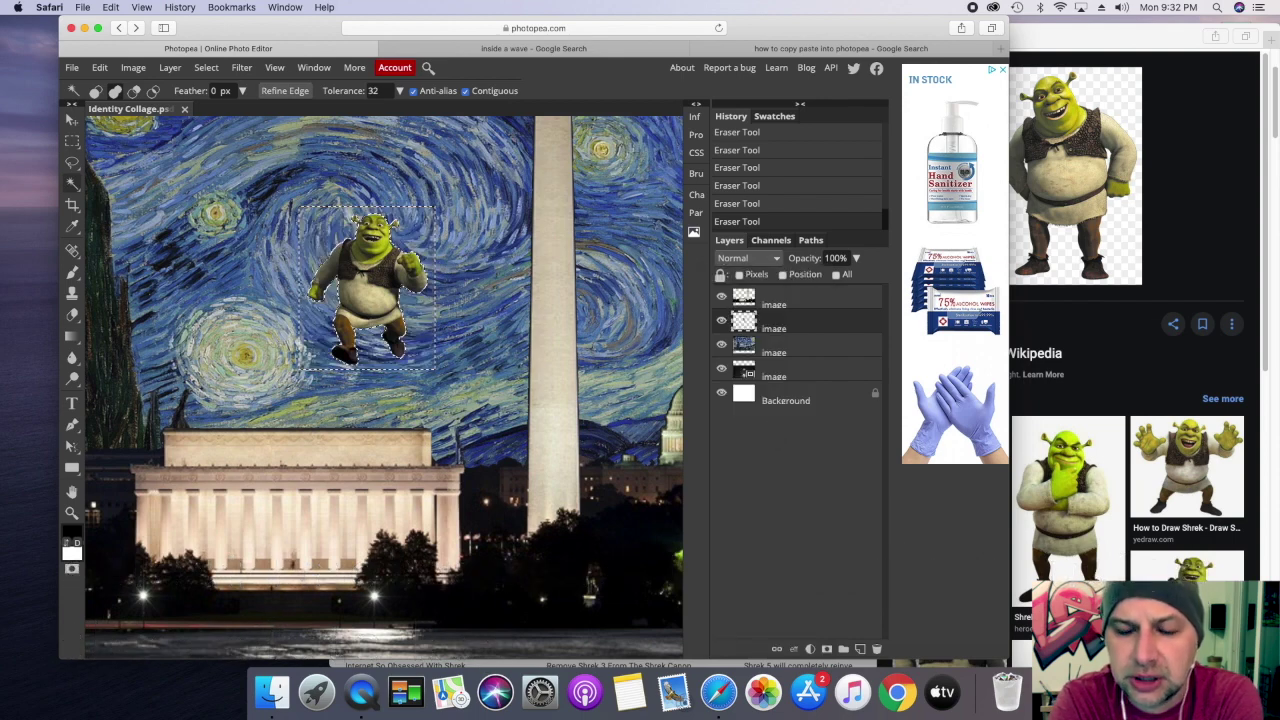
pyautogui.hotkey('ctrl', 'd')
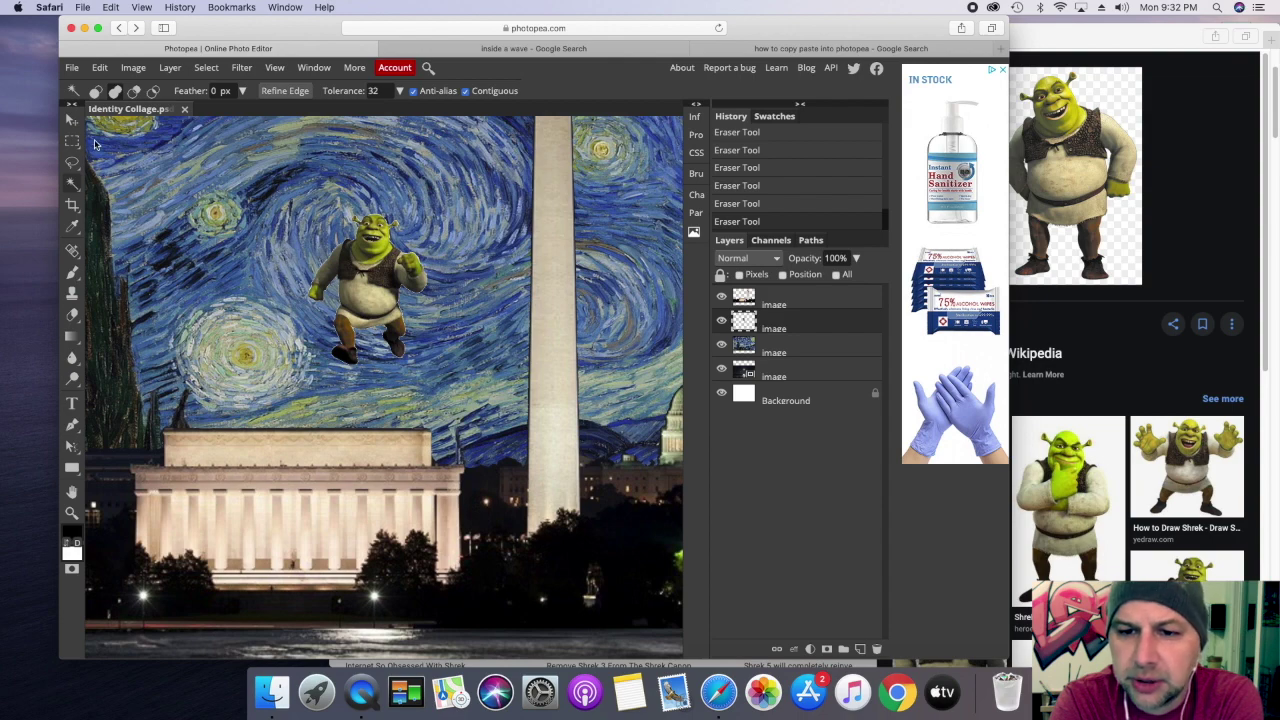
# Step: Reorder the layers so Shrek is above the Washington photo layer and position him on the water's edge below the monument
pyautogui.hotkey('ctrl', '+')
pyautogui.hotkey('ctrl', '-')
pyautogui.hotkey('ctrl', '-')
pyautogui.hotkey('ctrl', '-')
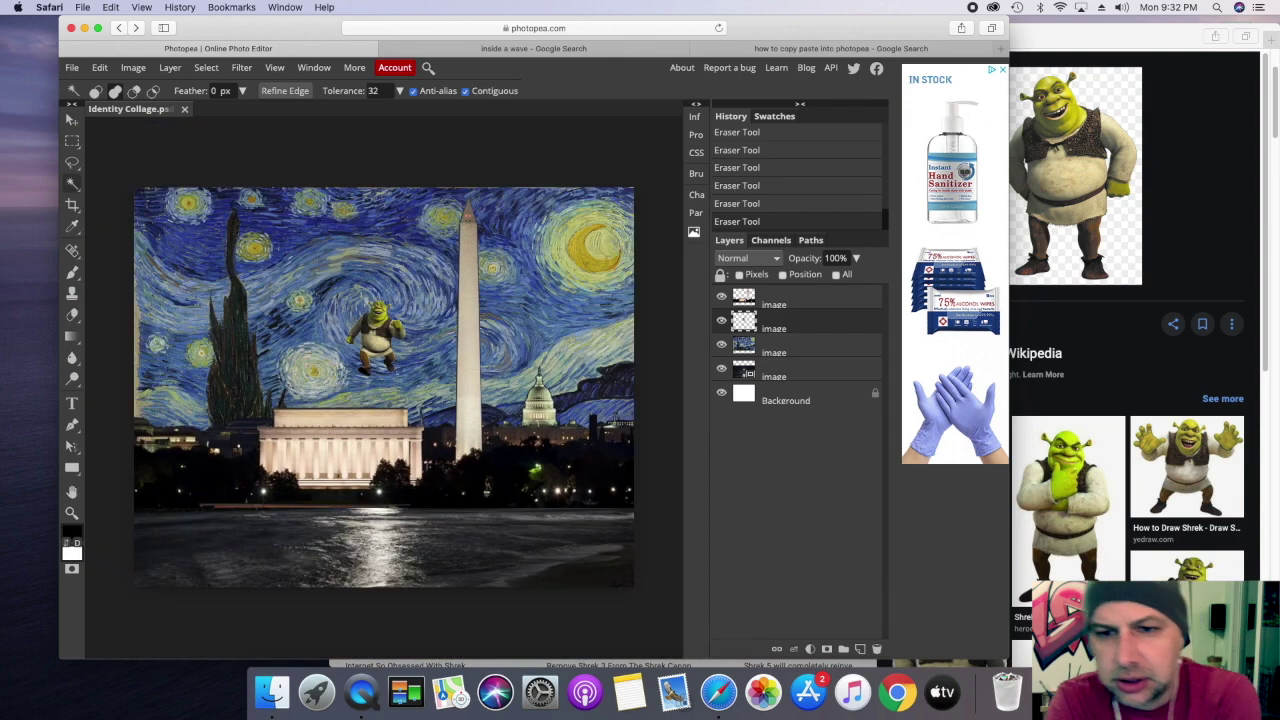
pyautogui.click(74, 122)
pyautogui.moveTo(383, 343); pyautogui.dragTo(431, 375)
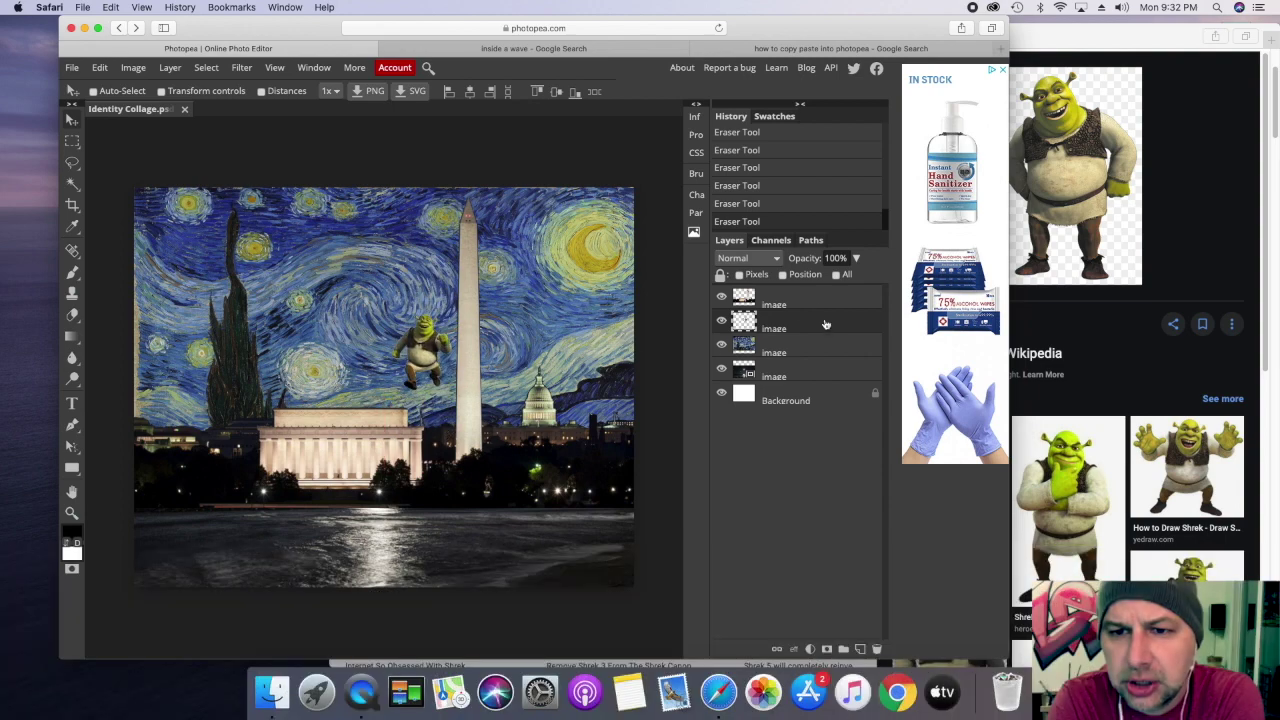
pyautogui.click(802, 304)
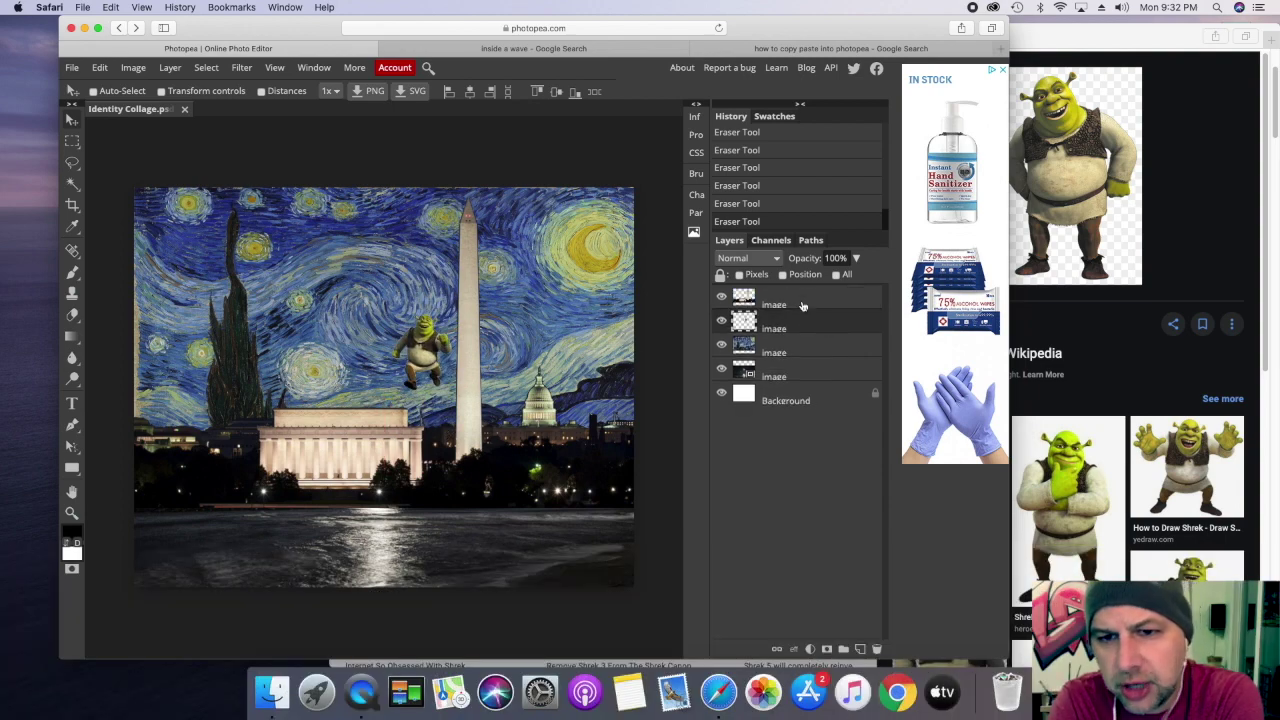
pyautogui.moveTo(800, 301); pyautogui.dragTo(803, 334)
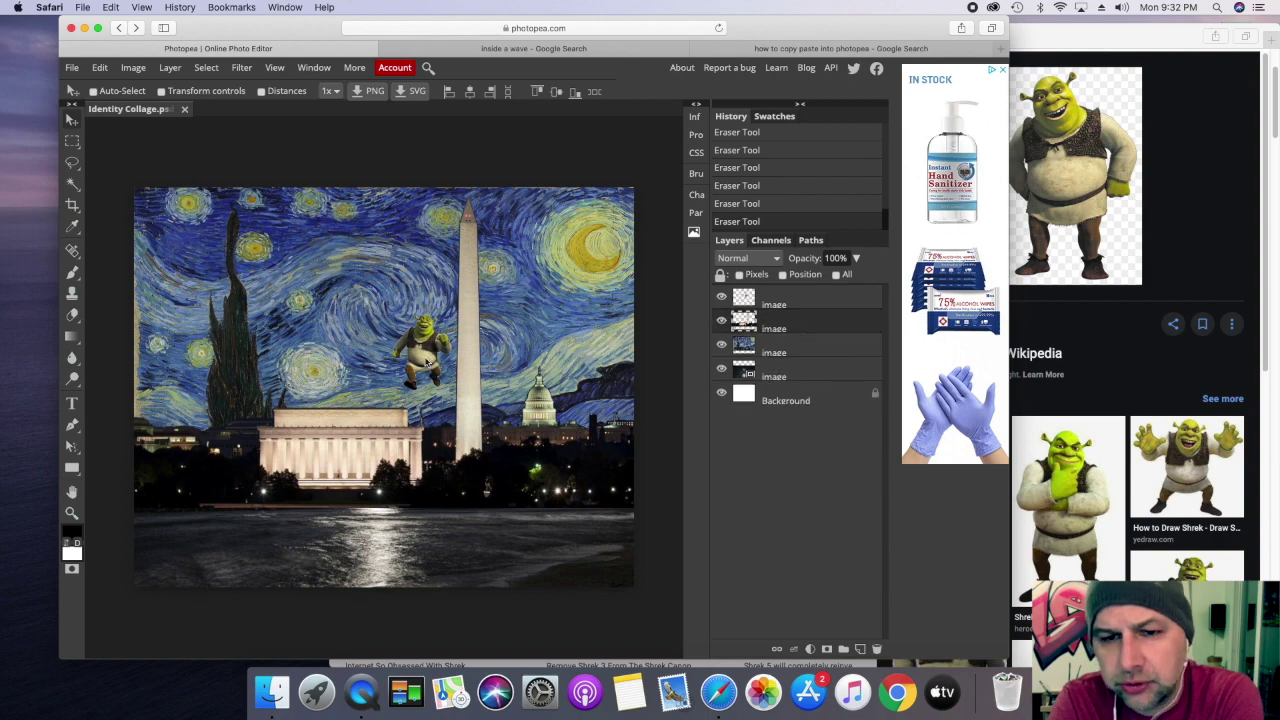
pyautogui.moveTo(424, 347); pyautogui.dragTo(470, 490)
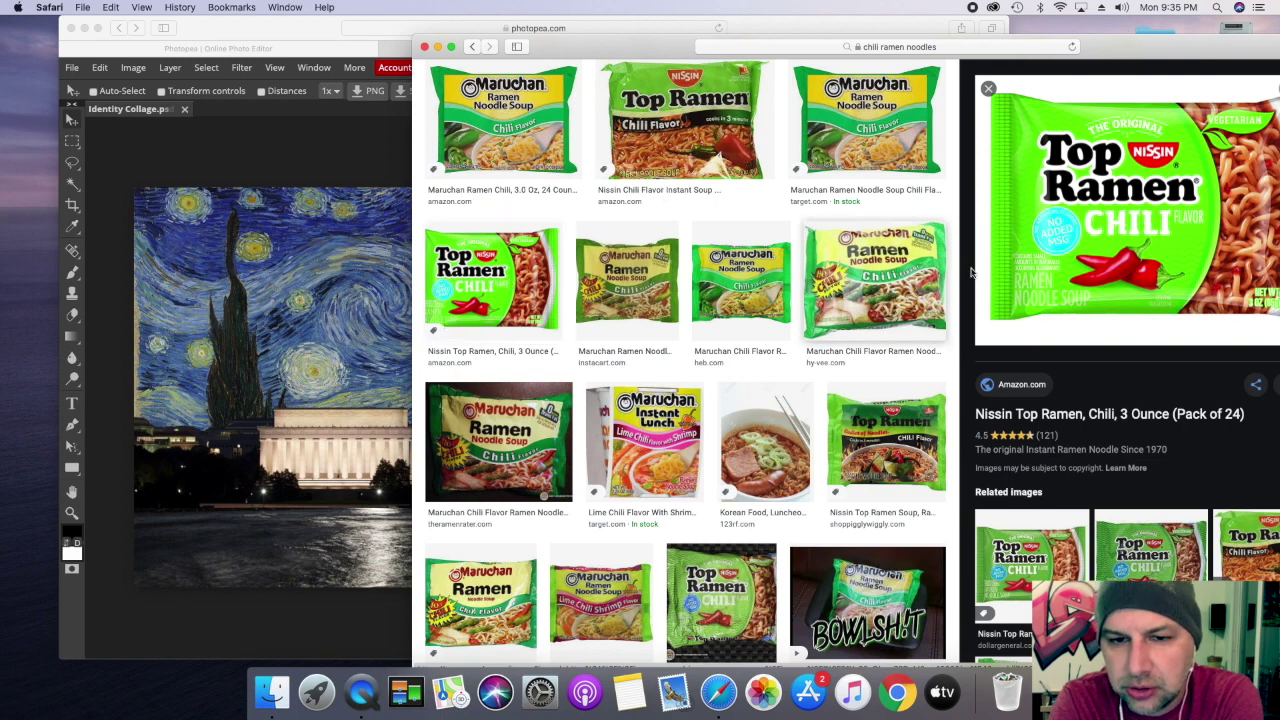
# Step: Place the Nissin Top Ramen Chili packet image from the web results in the collage, between the Lincoln Memorial and the Washington Monument
pyautogui.moveTo(1048, 558); pyautogui.dragTo(257, 335)
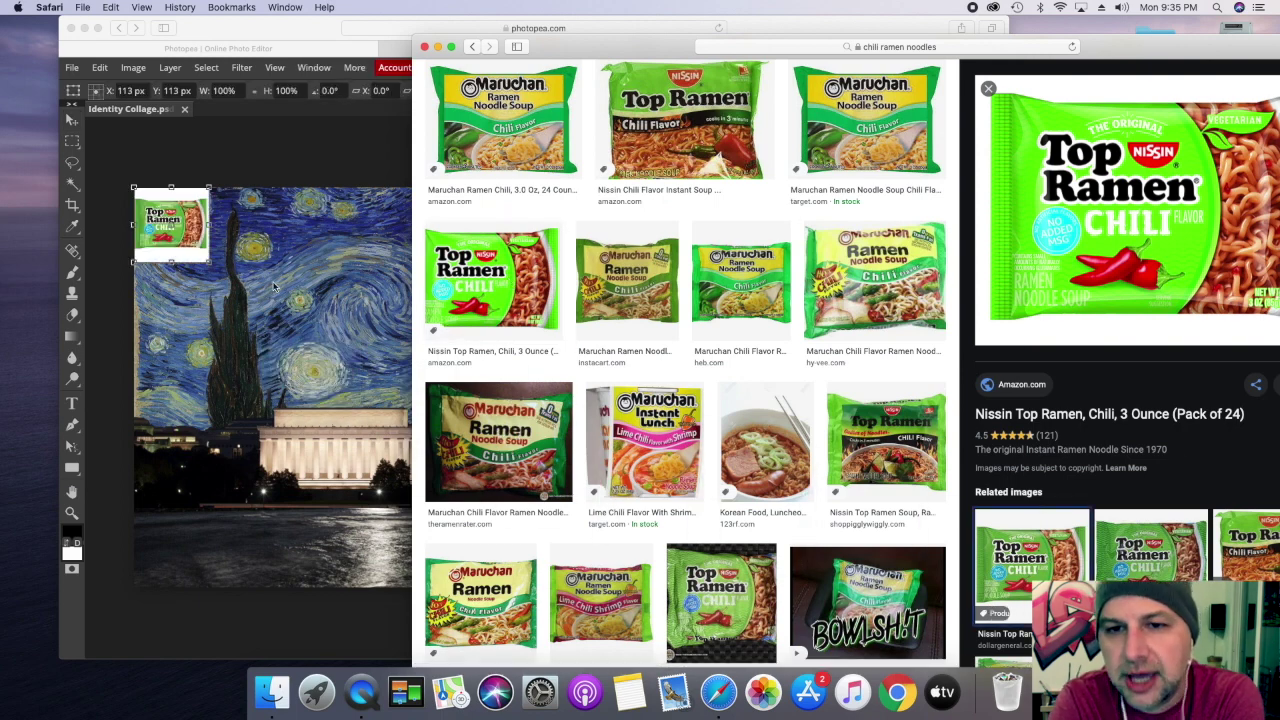
pyautogui.click(311, 160)
pyautogui.moveTo(198, 240); pyautogui.dragTo(436, 370)
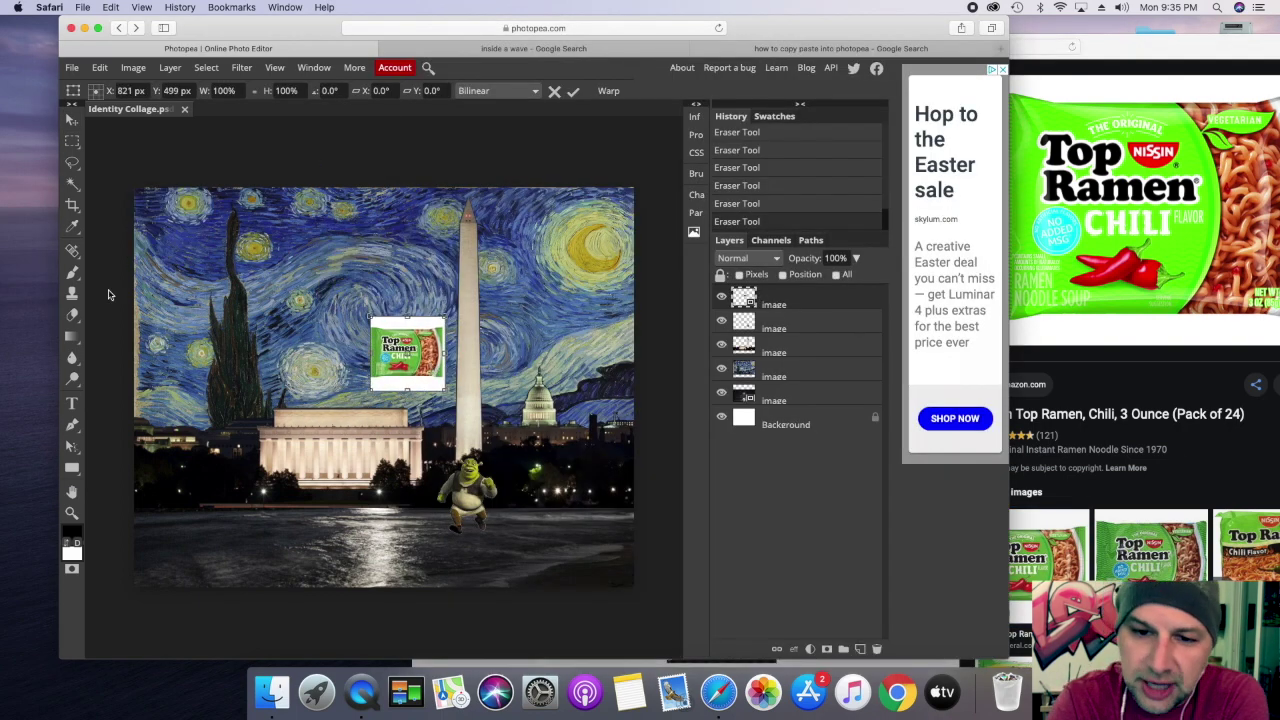
# Step: Select the ramen image's white background with the Magic Wand, rasterize the layer, delete the background and deselect
pyautogui.click(72, 184)
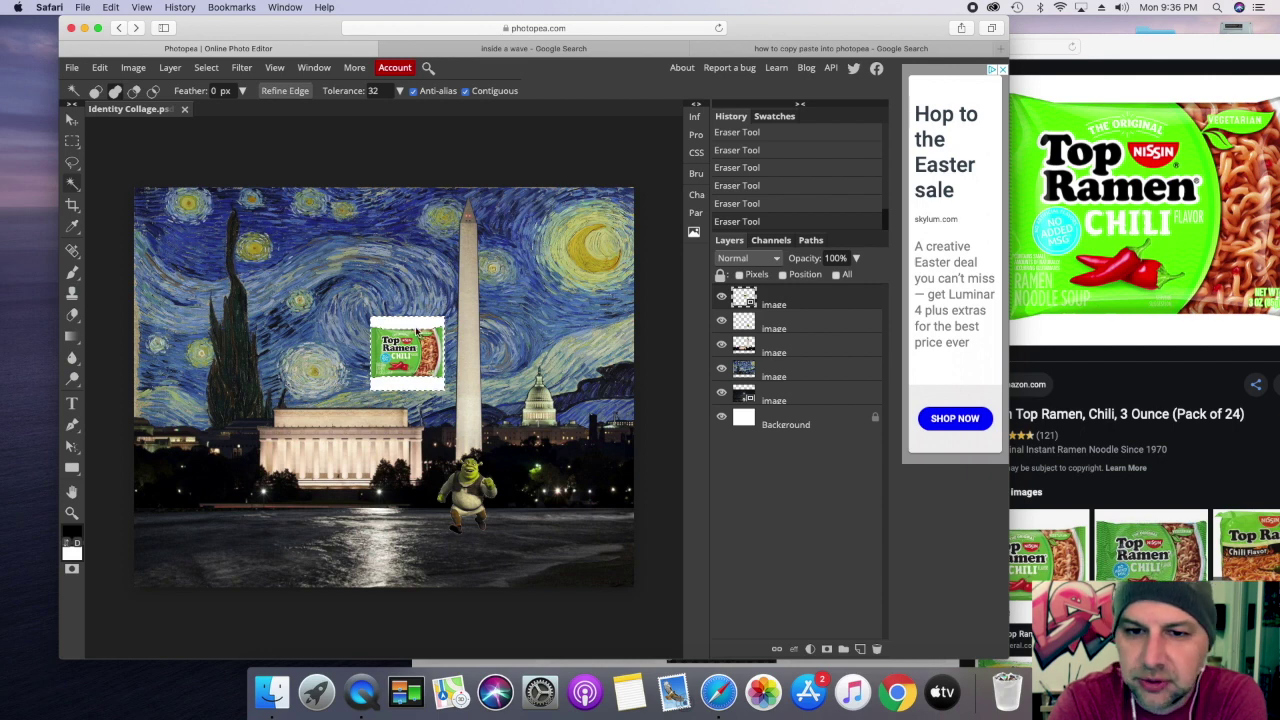
pyautogui.click(416, 335)
pyautogui.rightClick(823, 363)
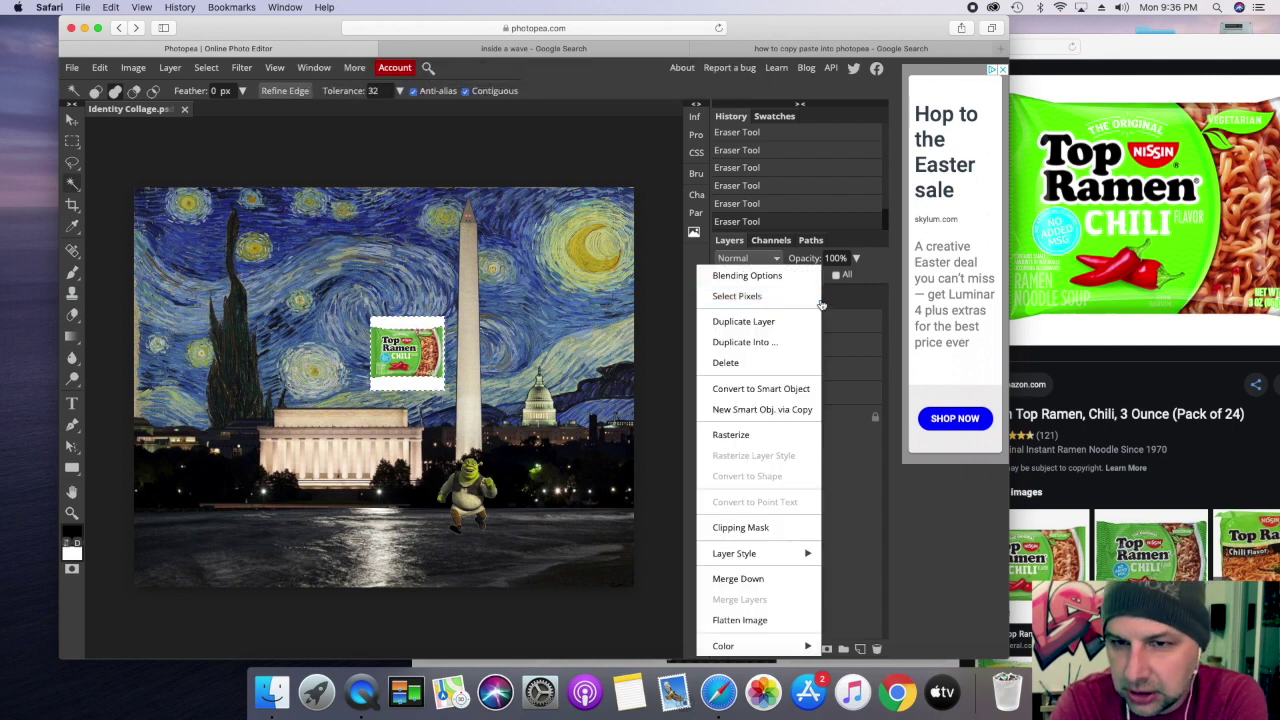
pyautogui.click(760, 434)
pyautogui.click(437, 361)
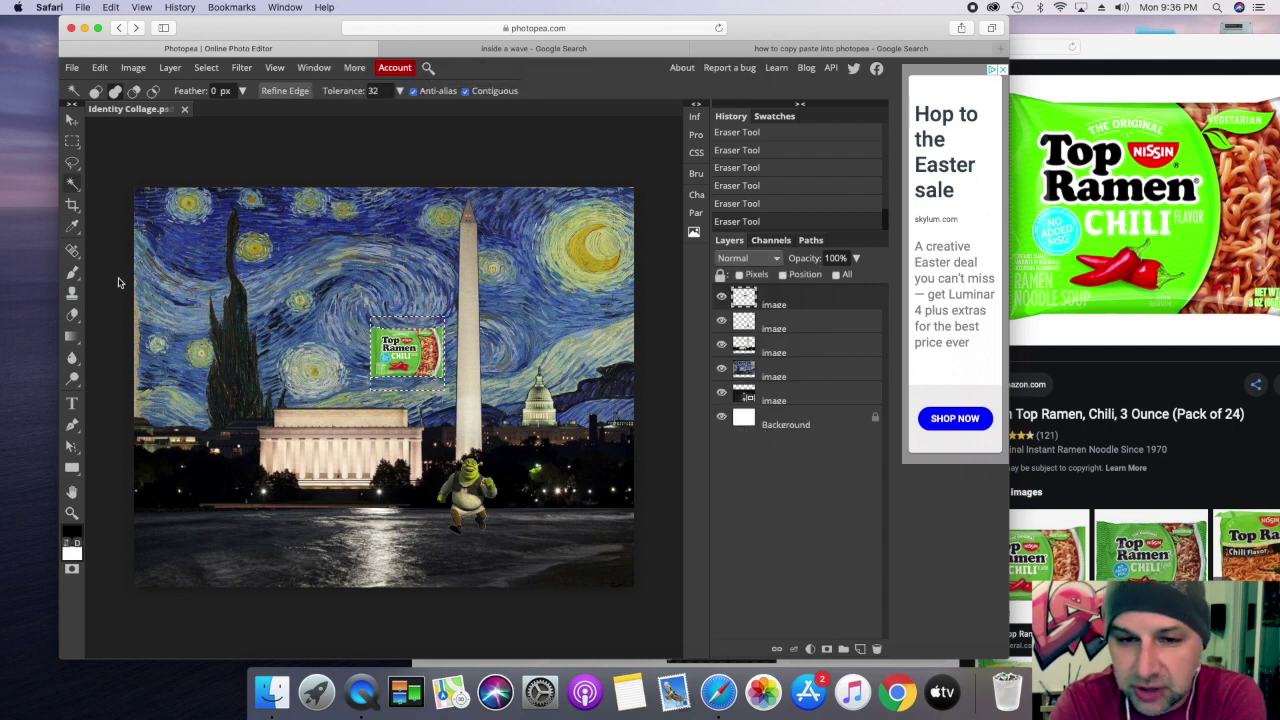
pyautogui.press('super+d')
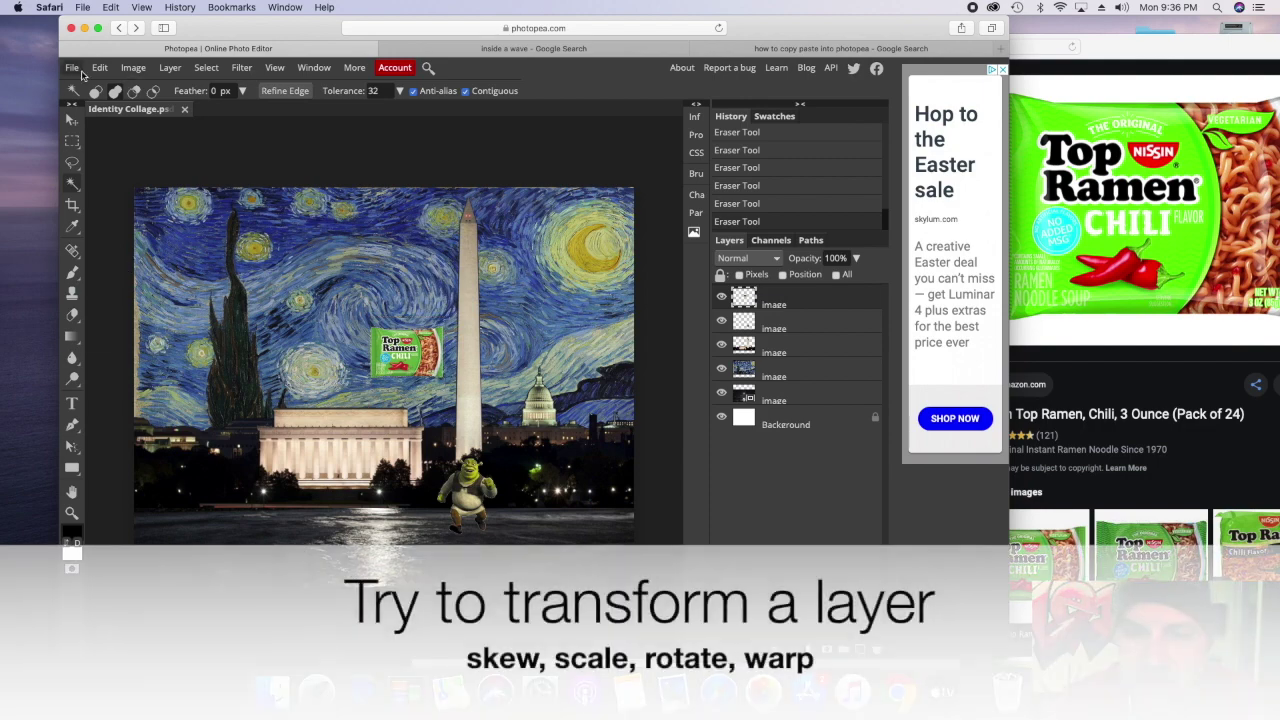
# Step: Distort the ramen packet so it lies flat in perspective on the water beneath Shrek, and apply the transform
pyautogui.click(73, 68)
pyautogui.moveTo(99, 70)
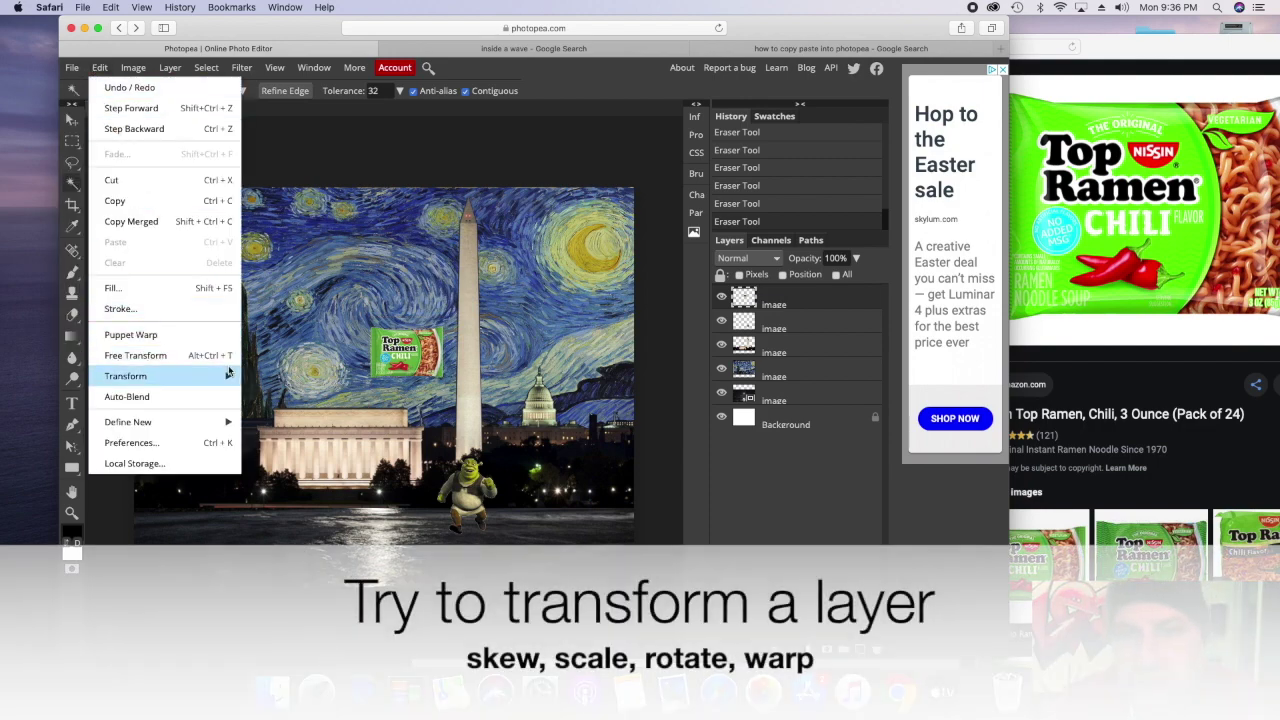
pyautogui.moveTo(228, 373)
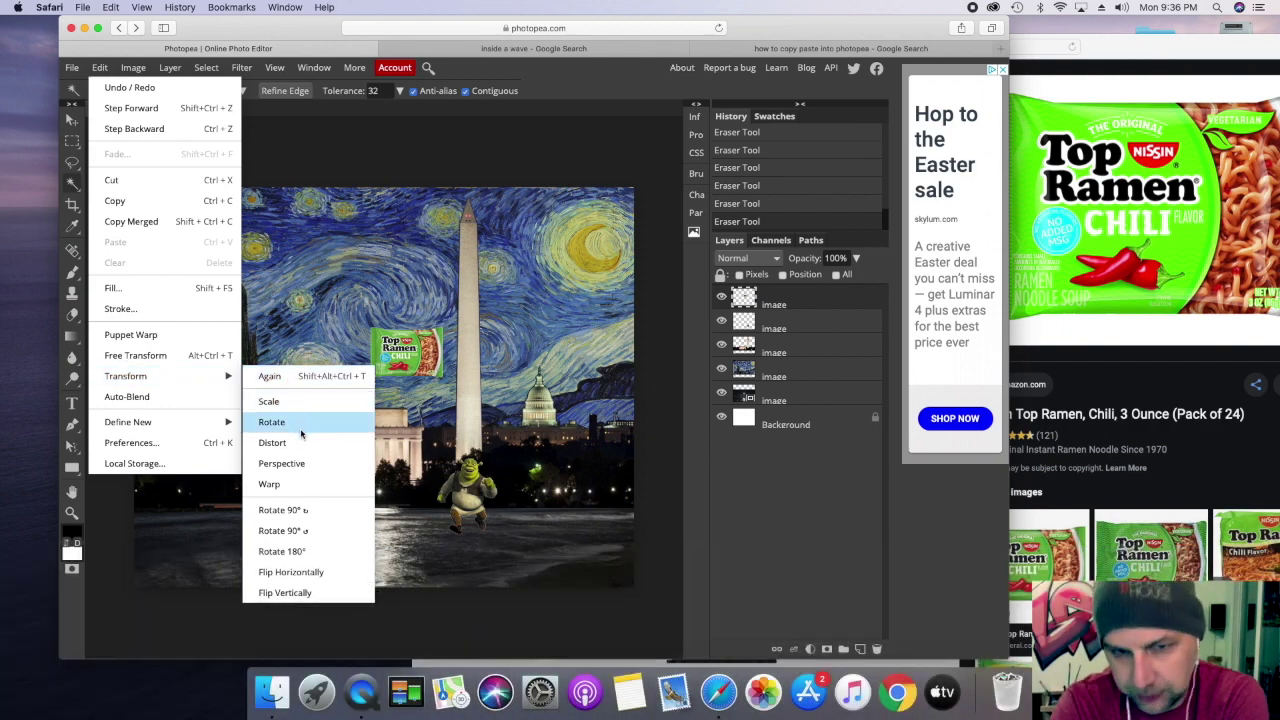
pyautogui.click(301, 443)
pyautogui.moveTo(374, 379); pyautogui.dragTo(520, 575)
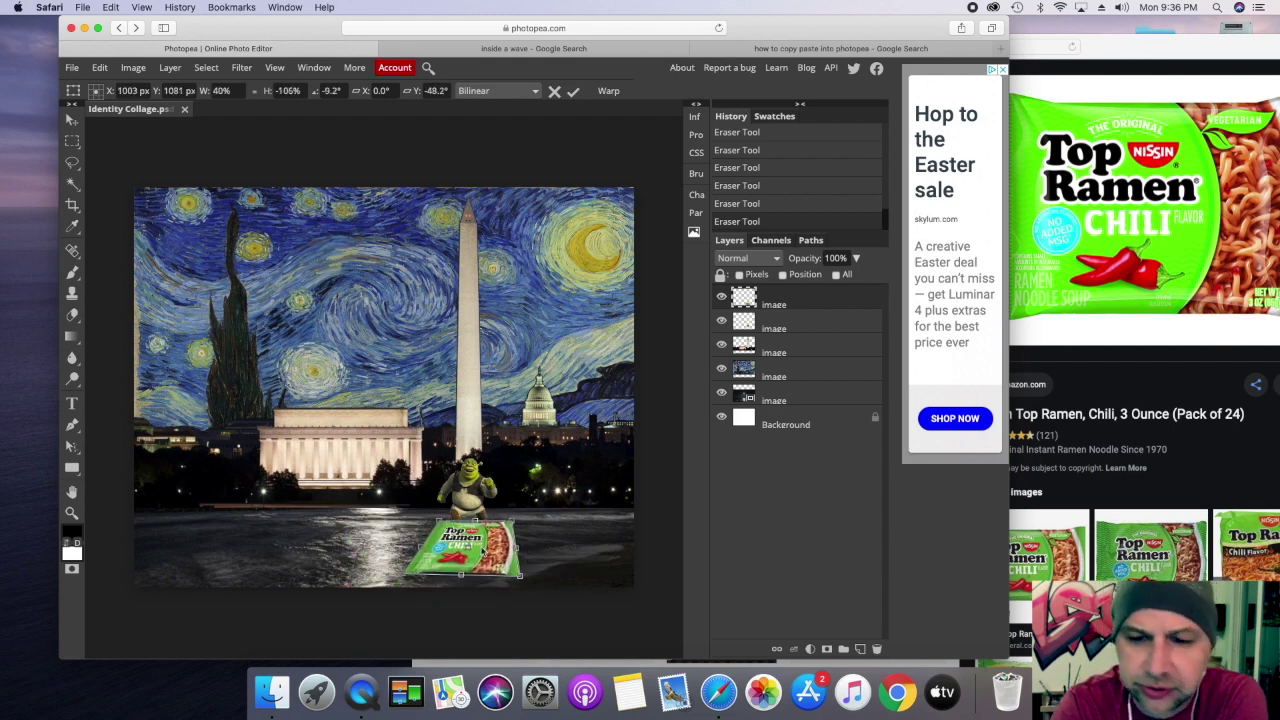
pyautogui.moveTo(436, 520); pyautogui.dragTo(500, 537)
pyautogui.press('Return')
pyautogui.press('w')
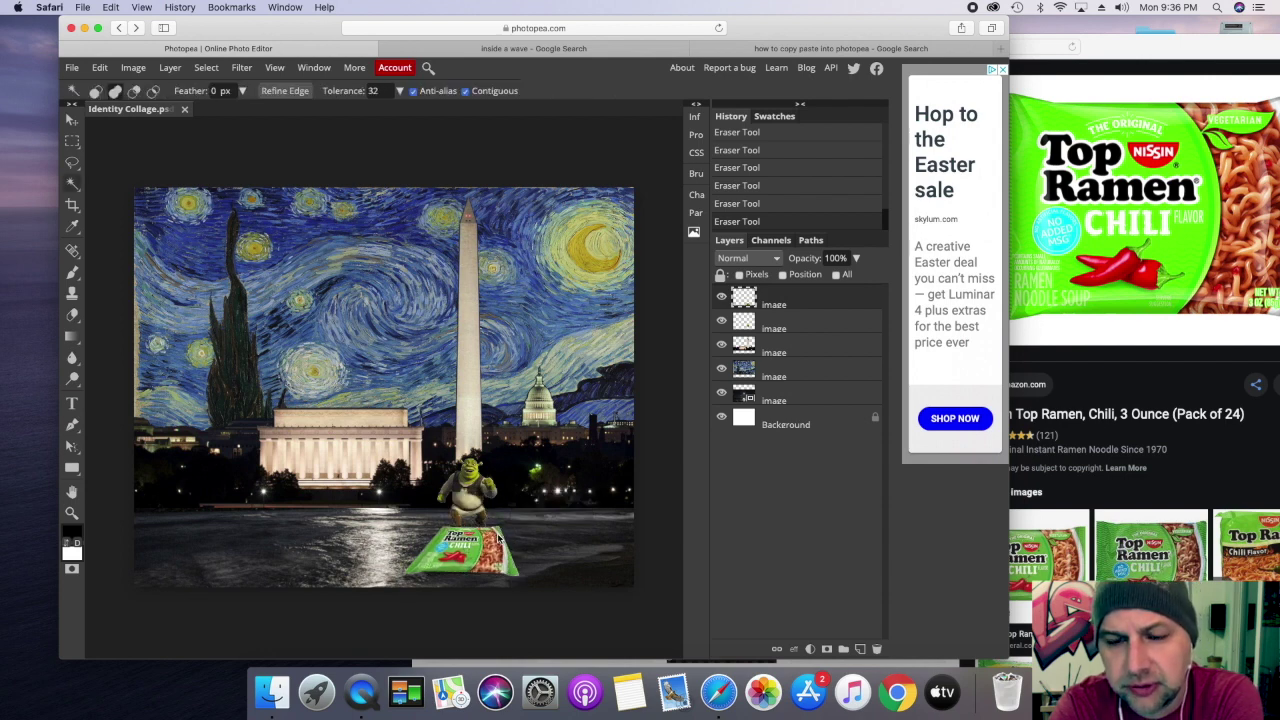
# Step: Place the ramen layer below the Shrek layer and nudge the packet slightly up under Shrek's feet
pyautogui.click(807, 330)
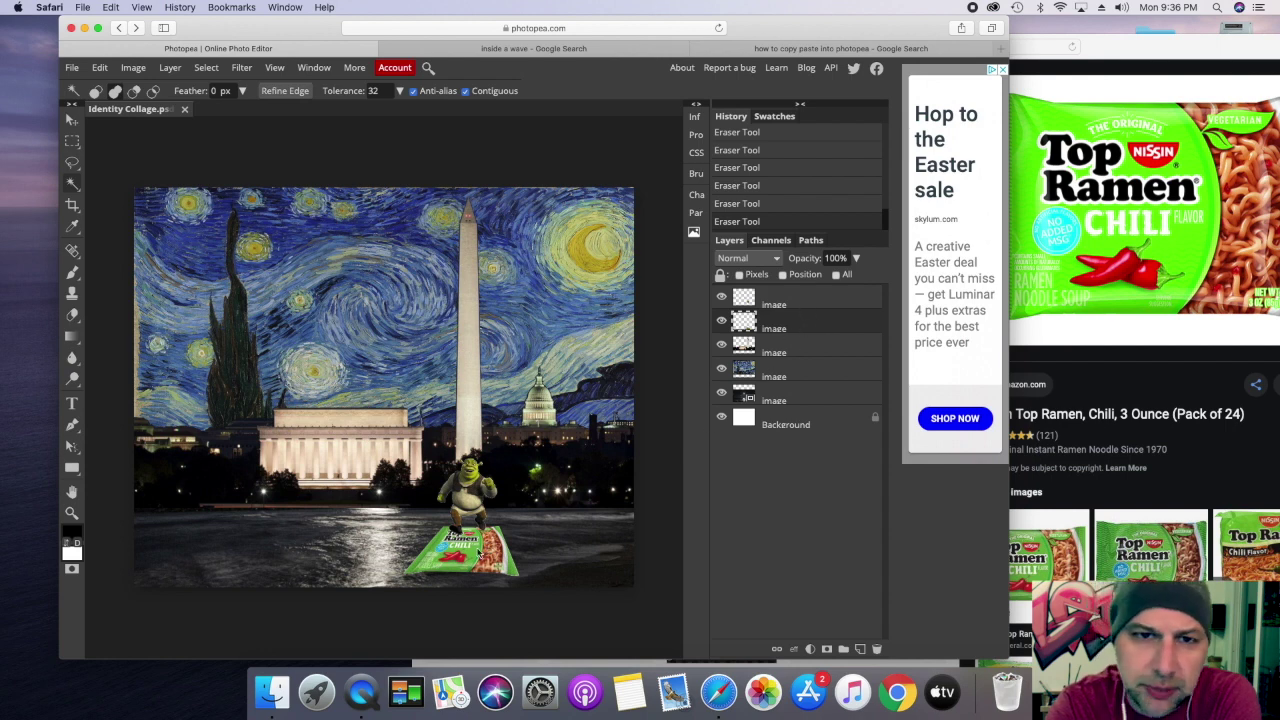
pyautogui.click(468, 551)
pyautogui.press('v')
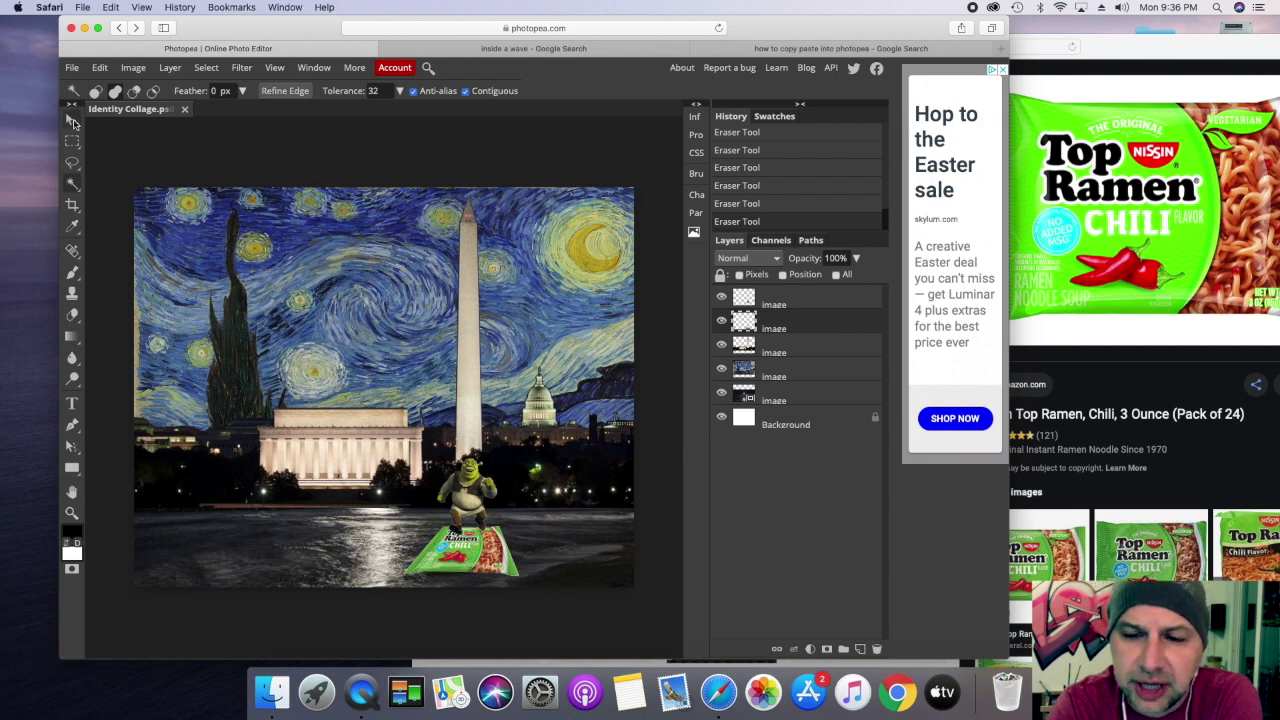
pyautogui.moveTo(468, 551); pyautogui.dragTo(475, 545)
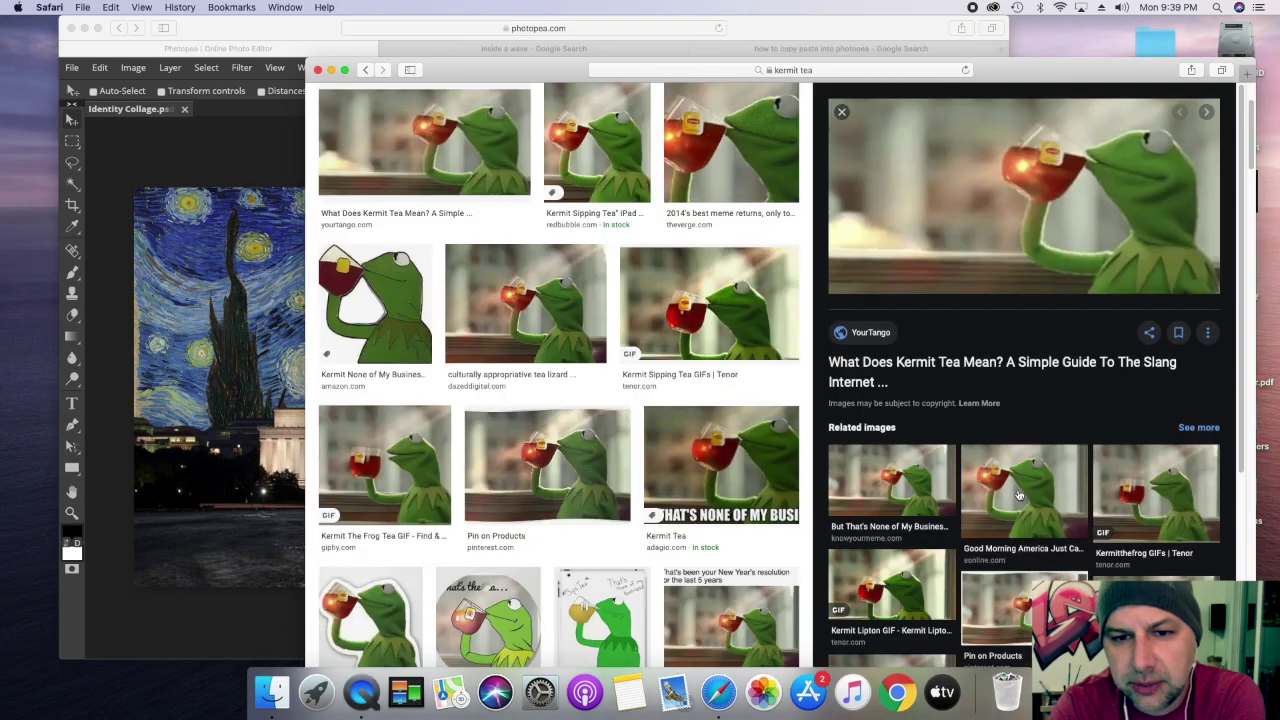
# Step: Bring a Kermit drinking tea image from the search results into the collage and enlarge it over the upper-left part of the canvas
pyautogui.moveTo(1020, 495); pyautogui.dragTo(277, 388)
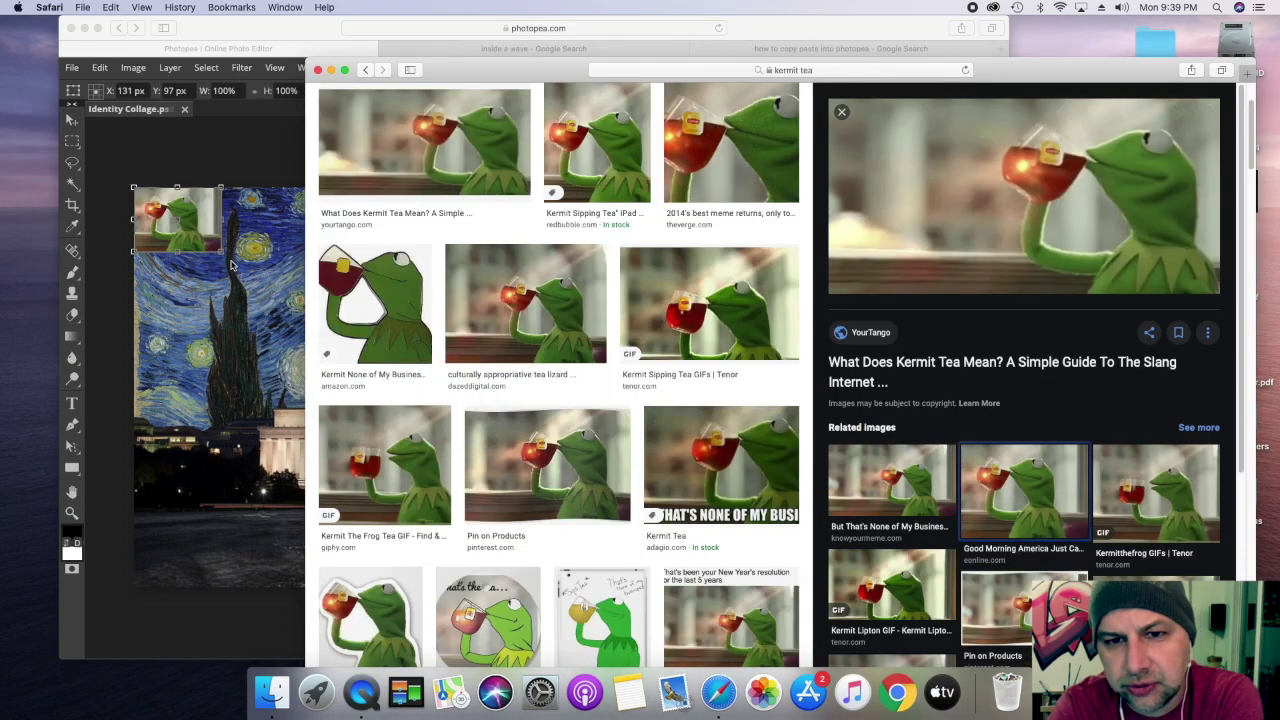
pyautogui.click(251, 160)
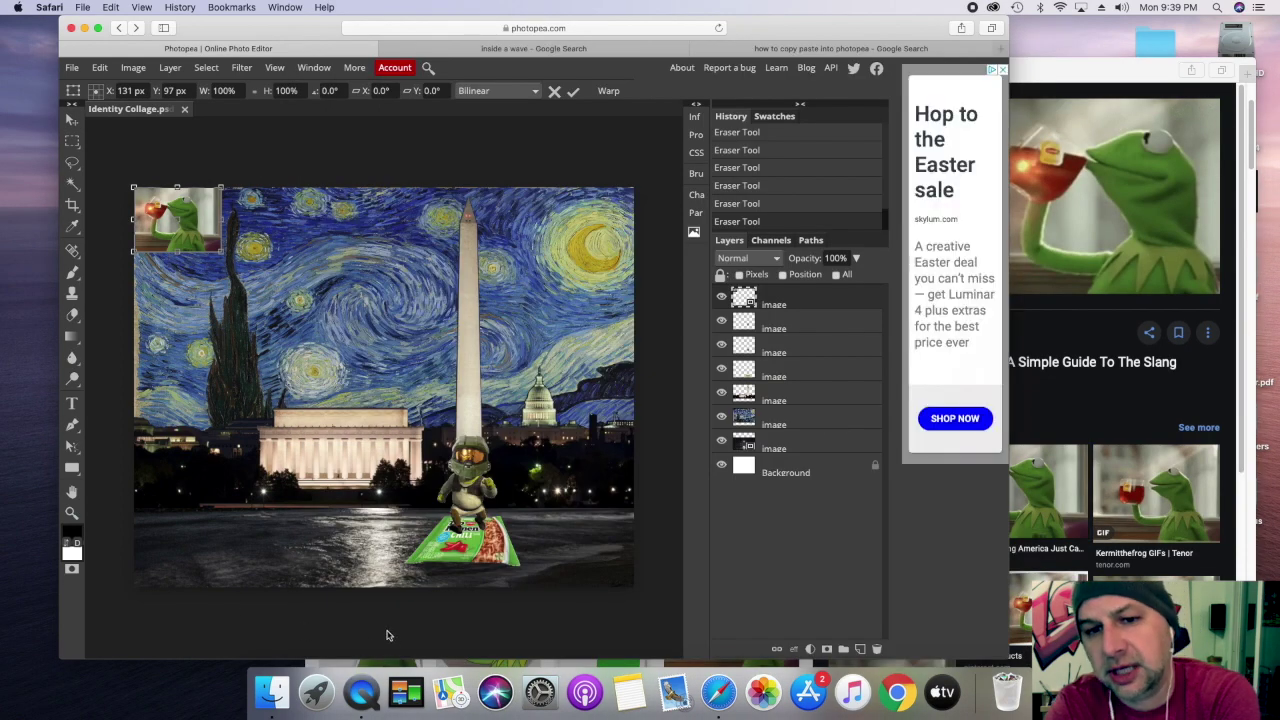
pyautogui.moveTo(226, 256); pyautogui.dragTo(395, 388)
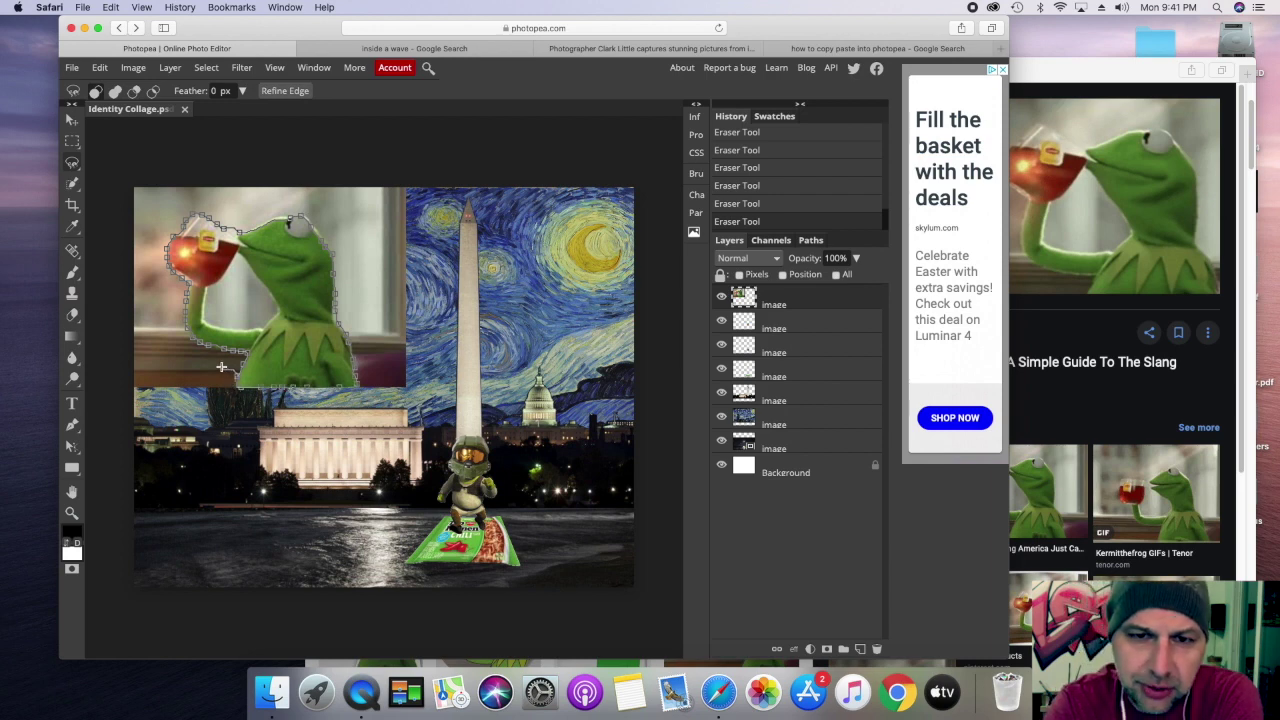
# Step: Close the lasso outline around Kermit and his teacup, invert the selection and delete the image's background
pyautogui.click(279, 185)
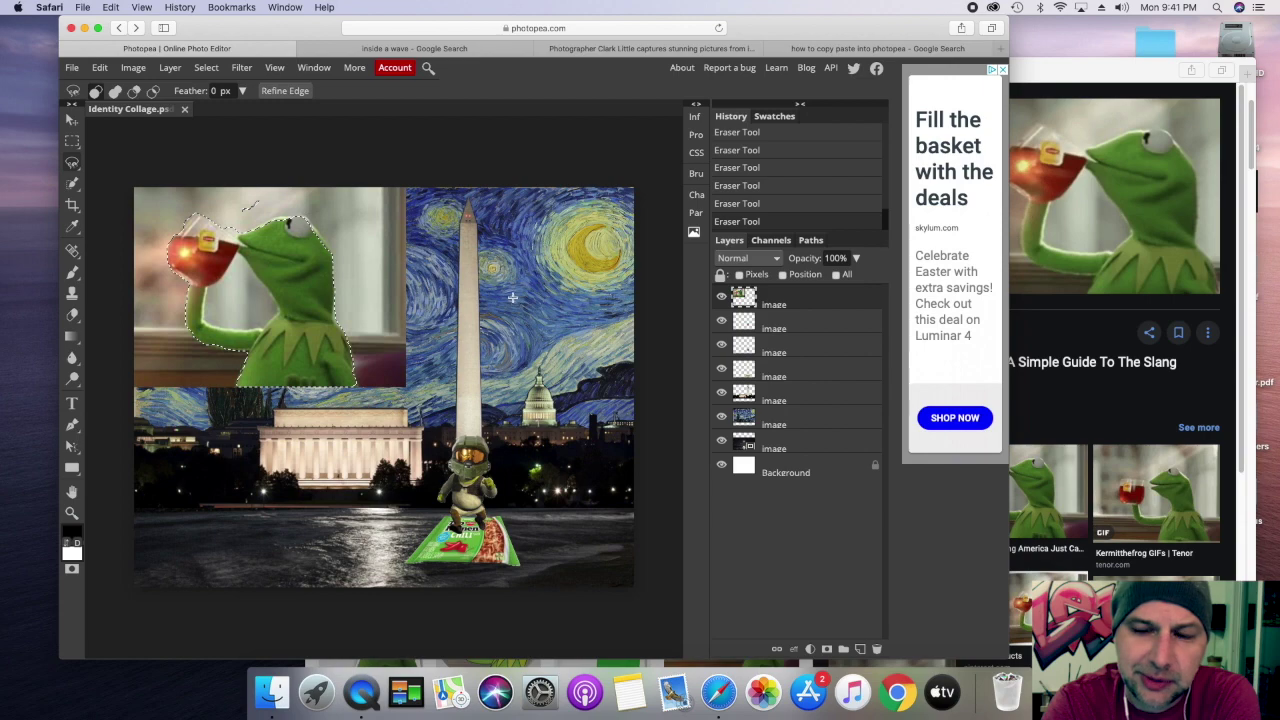
pyautogui.click(206, 67)
pyautogui.click(221, 129)
pyautogui.press('Delete')
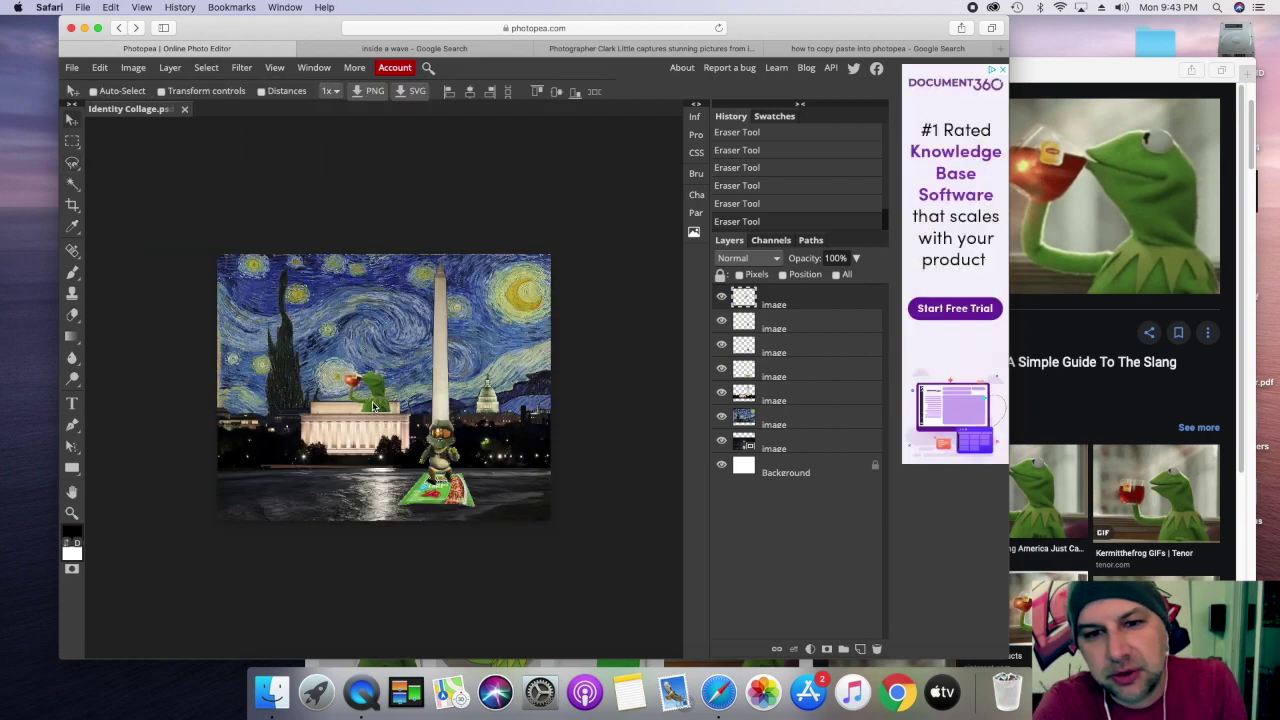
# Step: Move the Kermit layer below the Washington photo layer and position Kermit behind the skyline at the canvas's left edge
pyautogui.moveTo(373, 405); pyautogui.dragTo(415, 410)
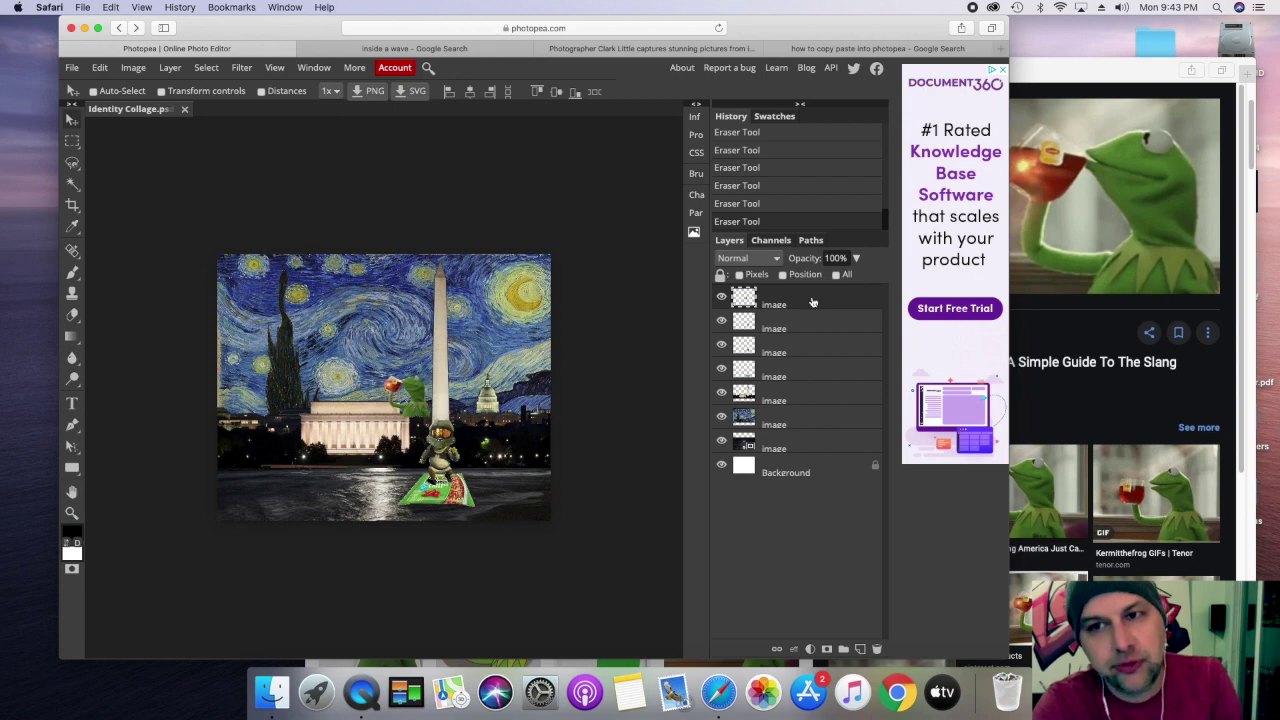
pyautogui.moveTo(812, 302); pyautogui.dragTo(785, 398)
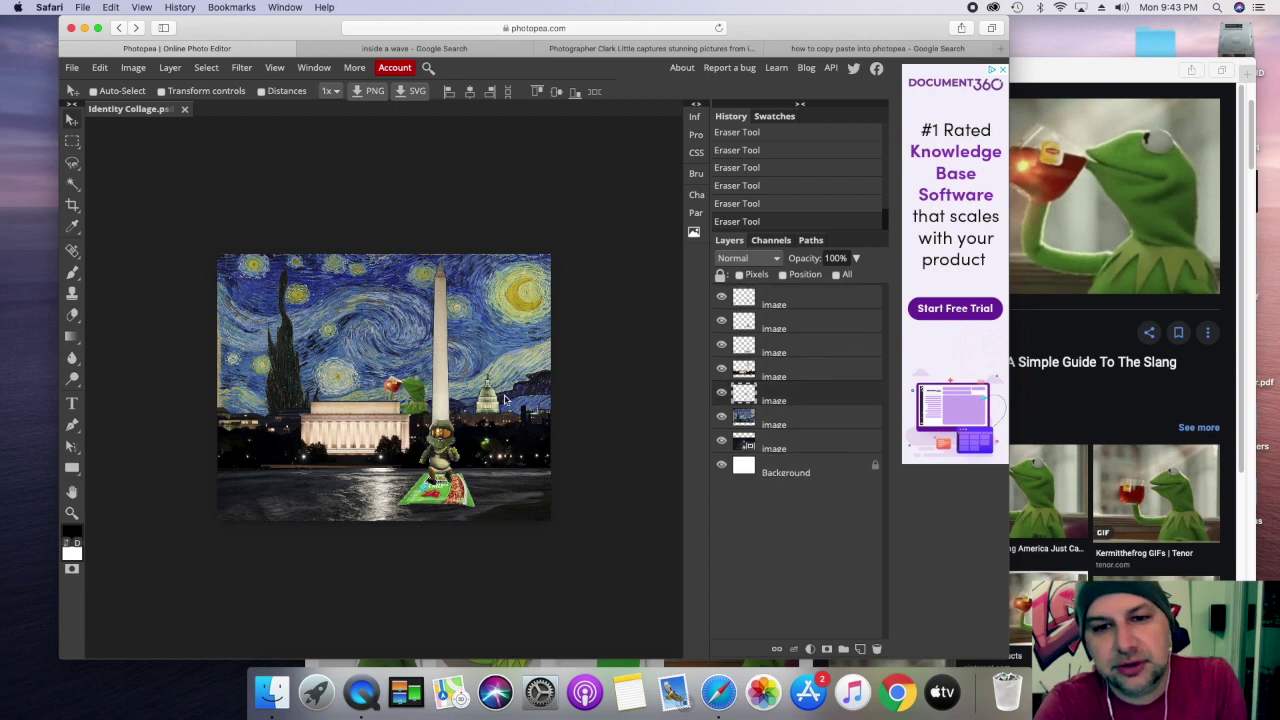
pyautogui.moveTo(415, 400); pyautogui.dragTo(250, 401)
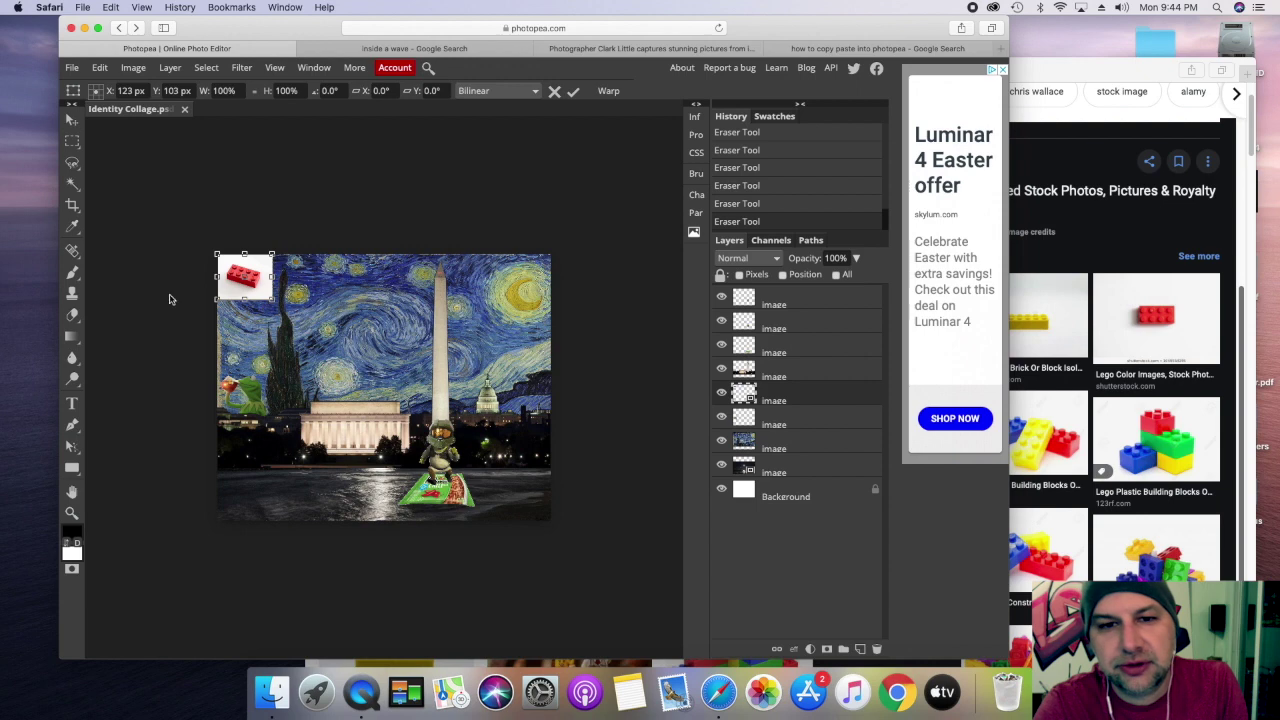
# Step: Bring the image of Mario throwing a baseball from the search results into the collage and rasterize its layer
pyautogui.click(72, 184)
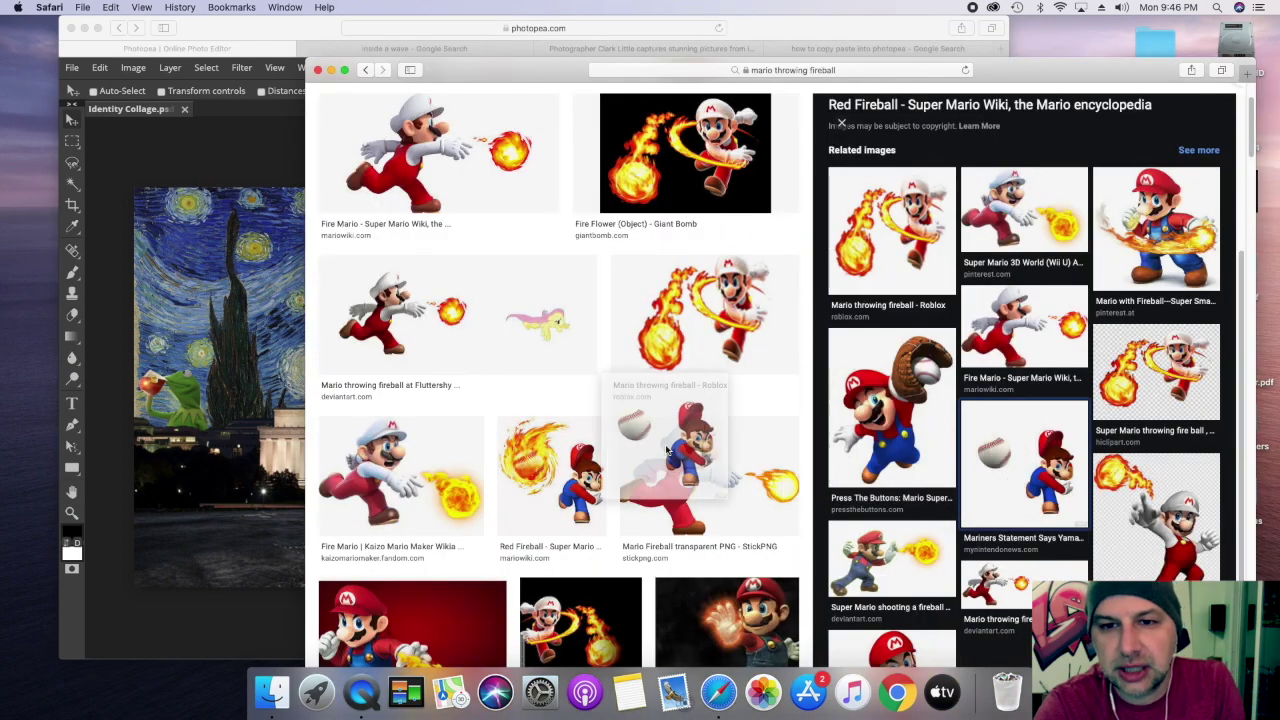
pyautogui.moveTo(667, 452); pyautogui.dragTo(421, 377)
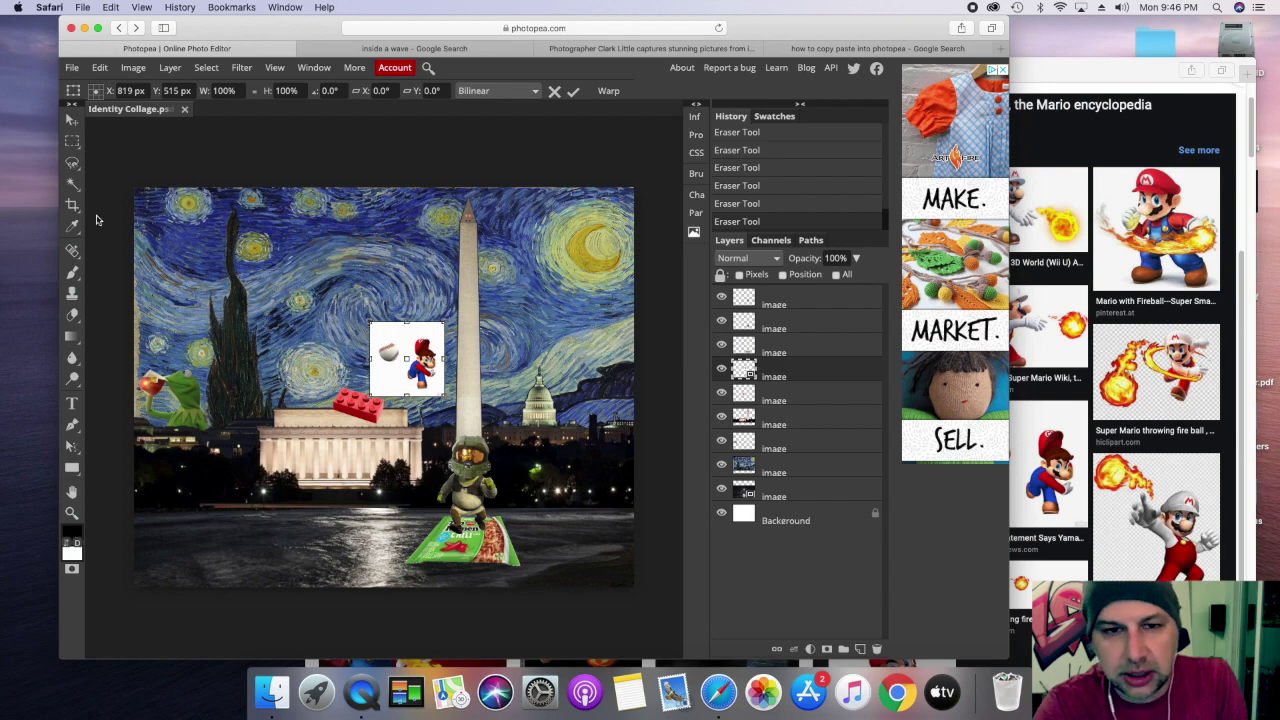
pyautogui.press('super+plus')
pyautogui.press('super+plus')
pyautogui.press('Return')
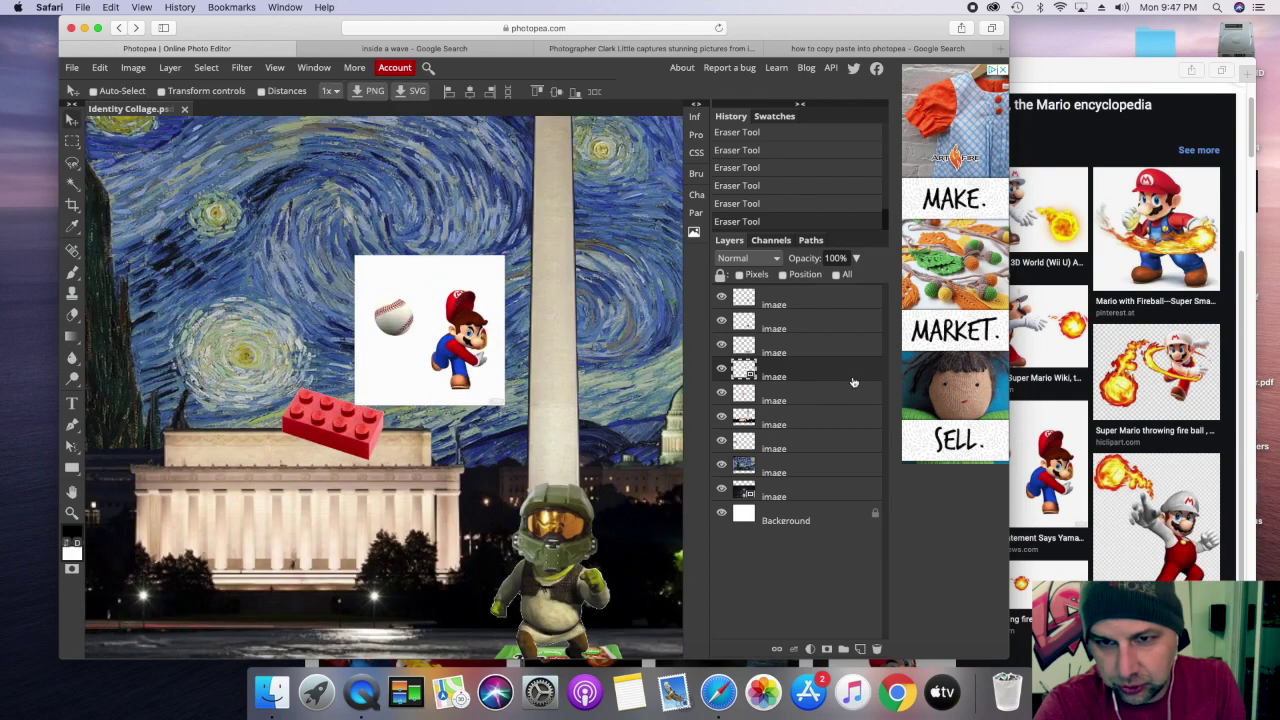
pyautogui.rightClick(850, 380)
pyautogui.click(786, 440)
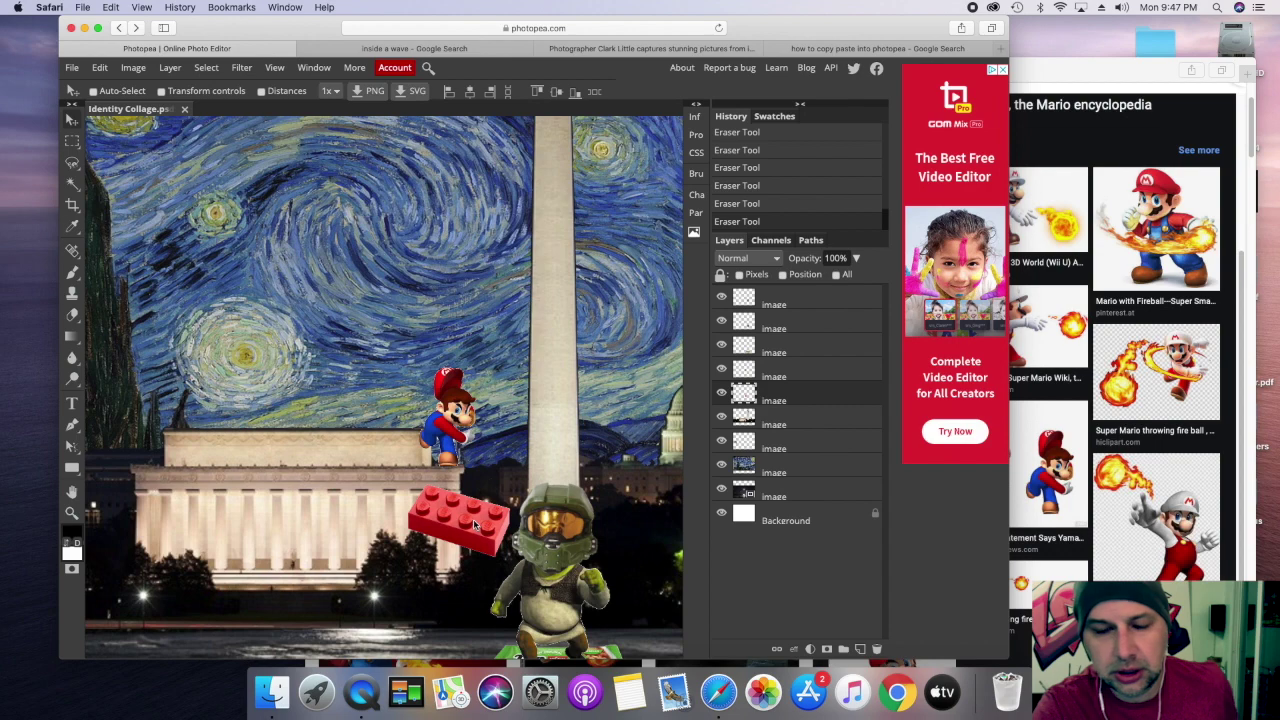
# Step: Position the red Lego brick directly under Mario's feet and select the layer above the brick's layer
pyautogui.moveTo(475, 523)
pyautogui.mouseDown()
pyautogui.moveTo(473, 488)
pyautogui.moveTo(472, 509)
pyautogui.moveTo(484, 492)
pyautogui.moveTo(470, 500)
pyautogui.mouseUp()
pyautogui.click(815, 371)
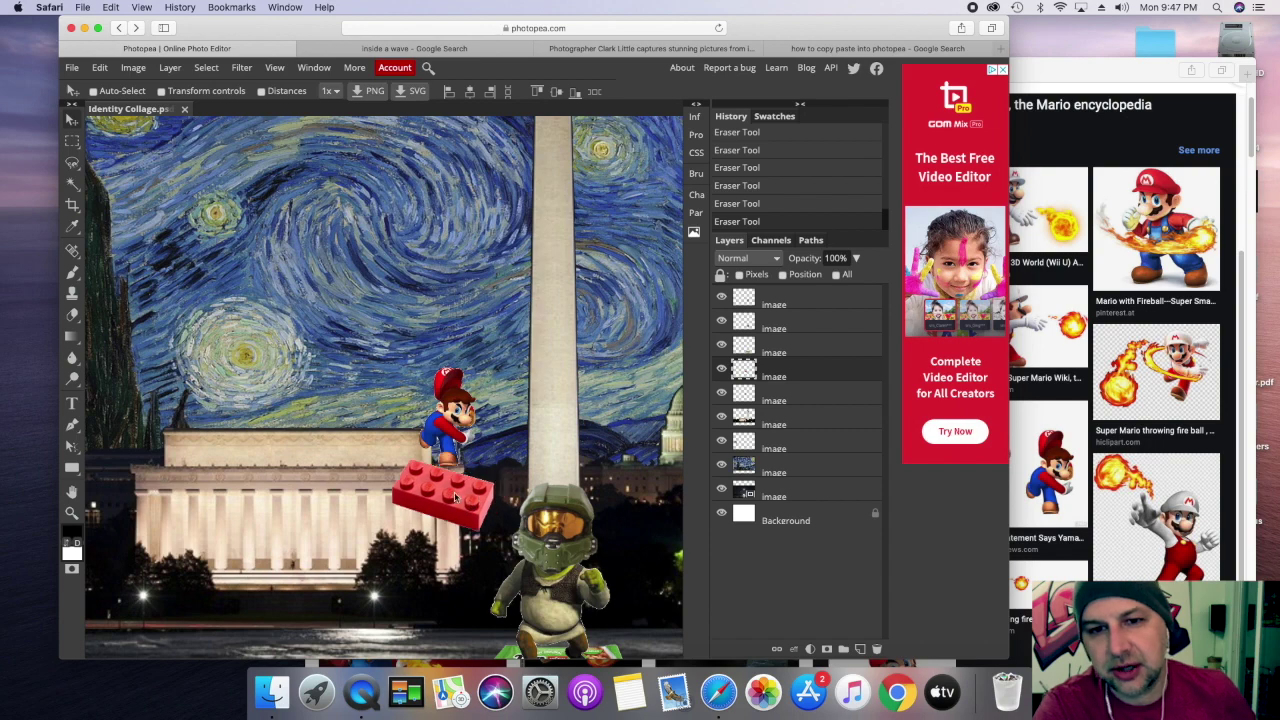
pyautogui.press('super+minus')
pyautogui.press('super+minus')
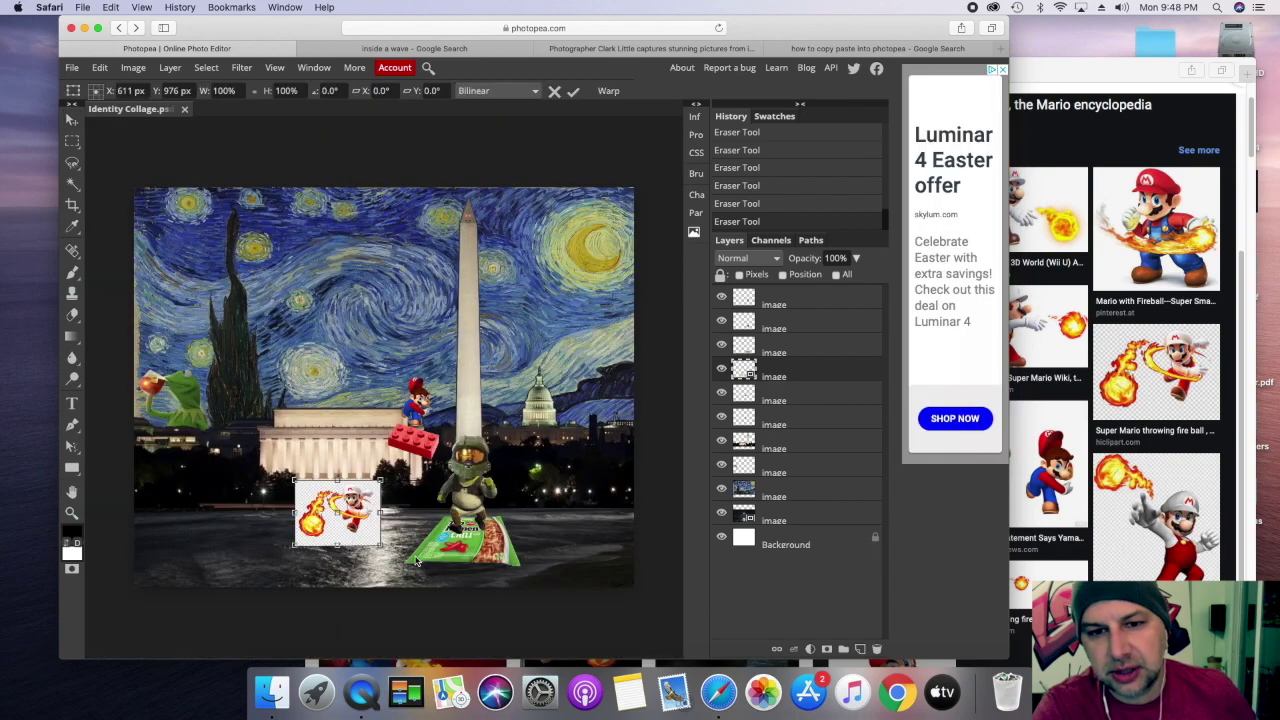
# Step: Lasso the flame trail in the Fire Mario image, invert the selection and delete the rest of that image
pyautogui.press('super+plus')
pyautogui.press('super+plus')
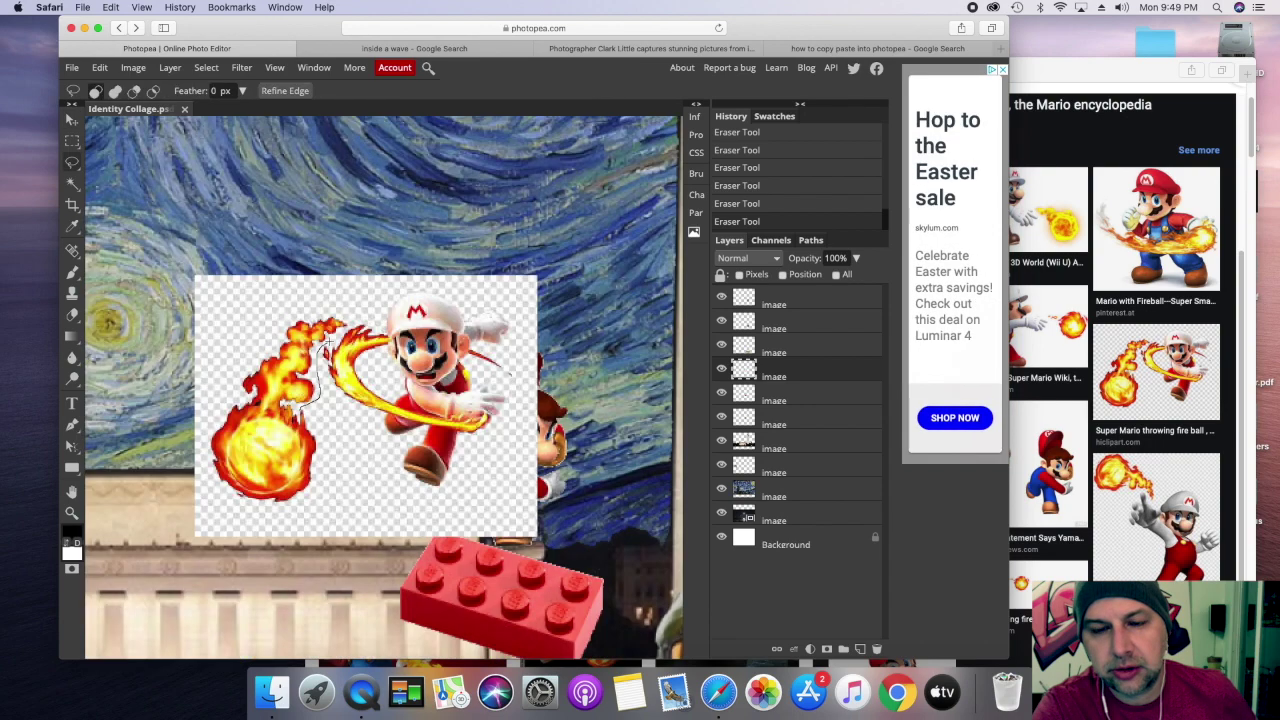
pyautogui.moveTo(355, 322)
pyautogui.mouseDown()
pyautogui.moveTo(290, 311)
pyautogui.moveTo(246, 370)
pyautogui.mouseUp()
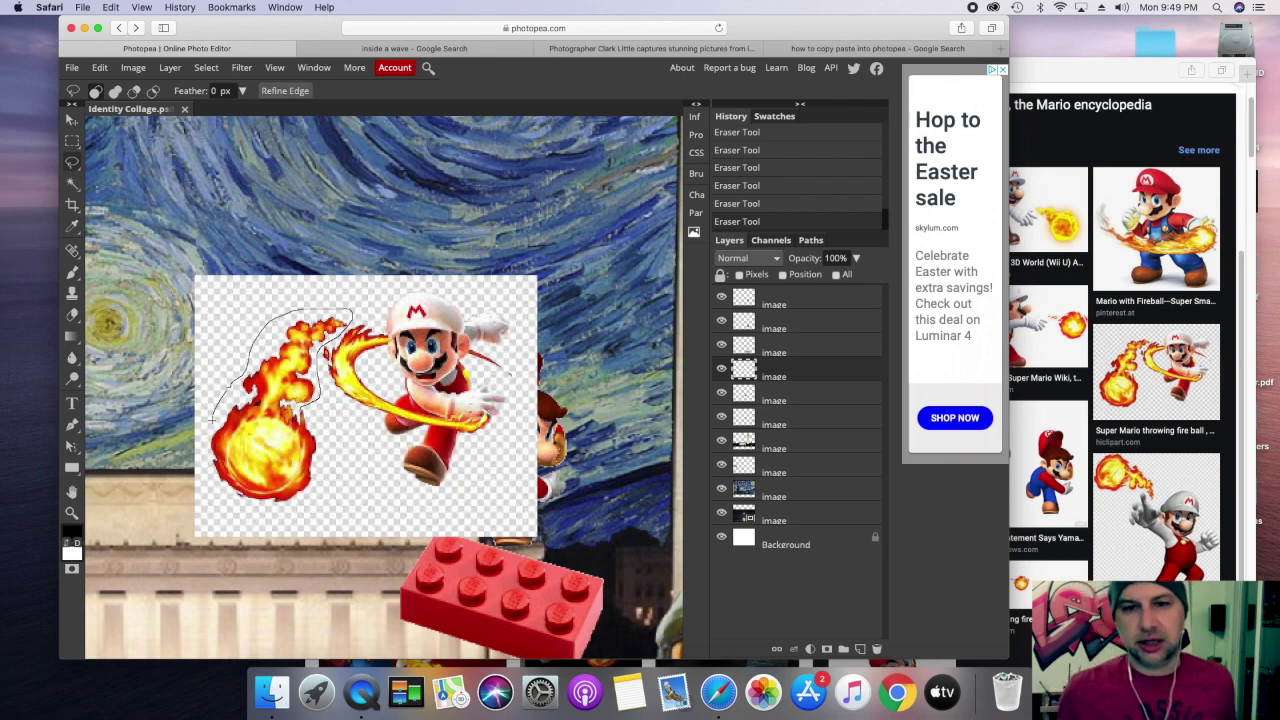
pyautogui.moveTo(222, 440)
pyautogui.mouseDown()
pyautogui.moveTo(306, 431)
pyautogui.moveTo(303, 416)
pyautogui.mouseUp()
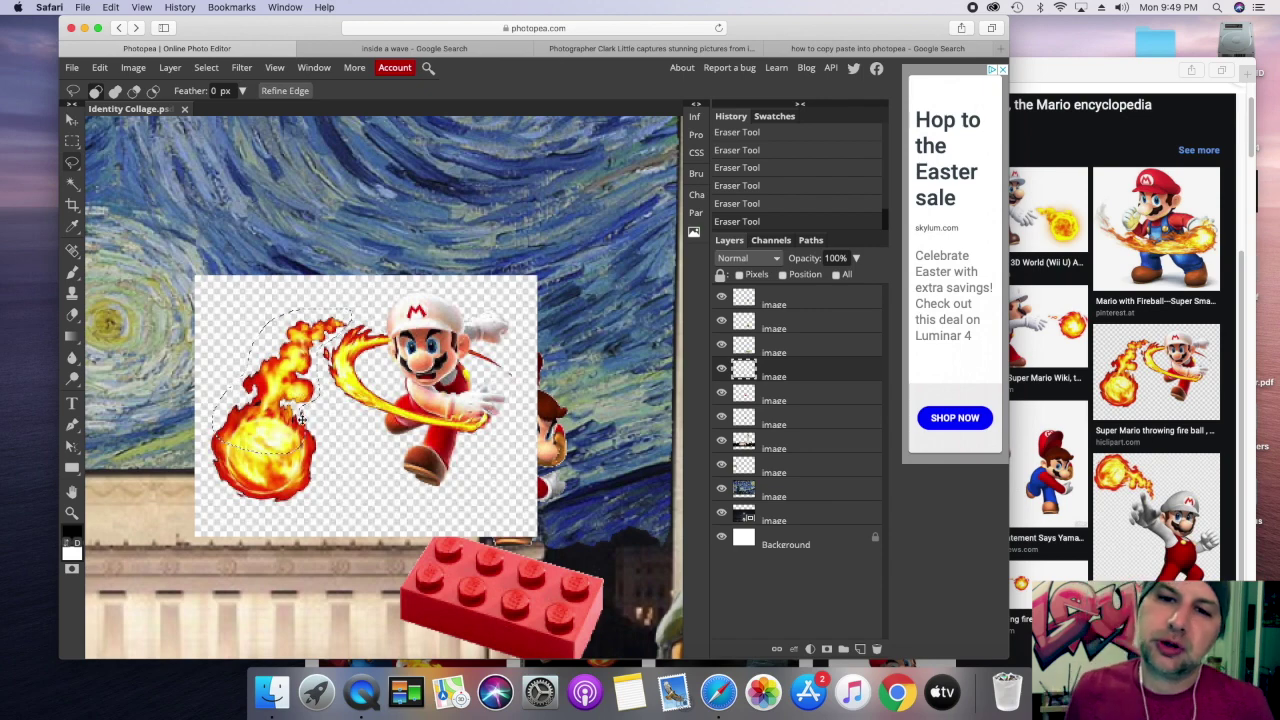
pyautogui.click(206, 67)
pyautogui.click(222, 136)
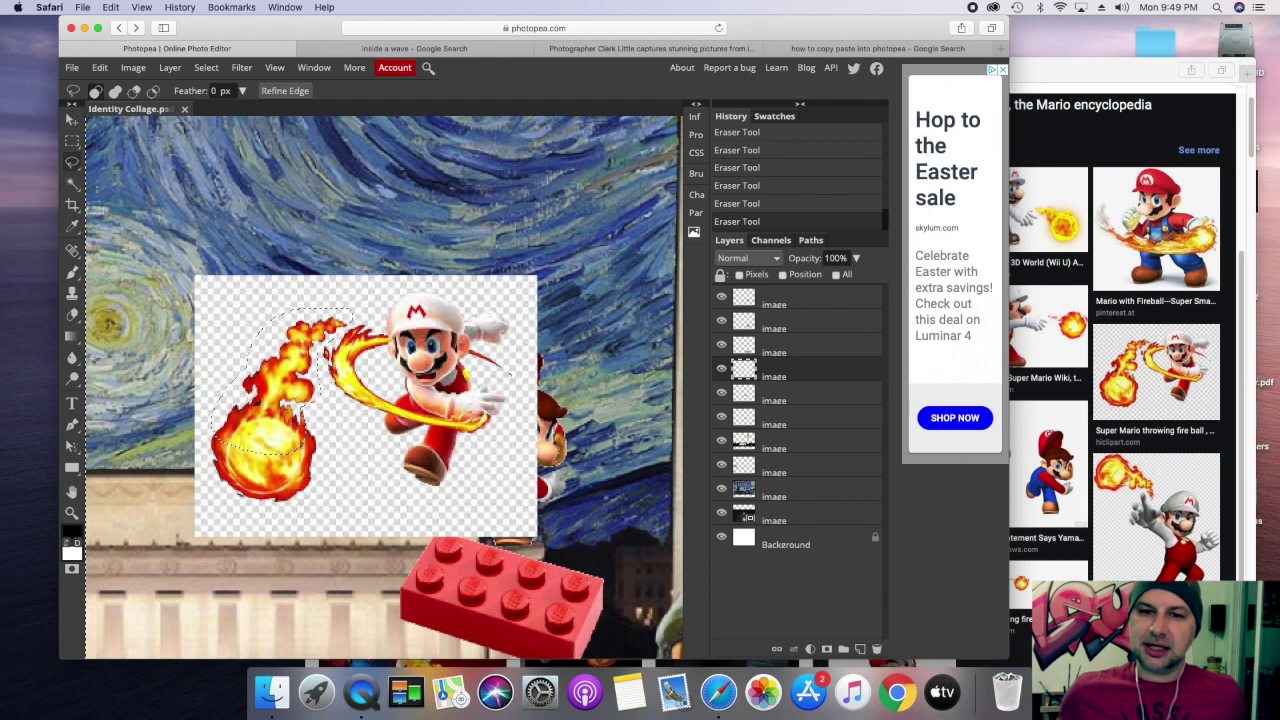
pyautogui.press('Delete')
# Step: Select the leftover checkerboard around the flame with the Magic Wand and delete it
pyautogui.click(72, 183)
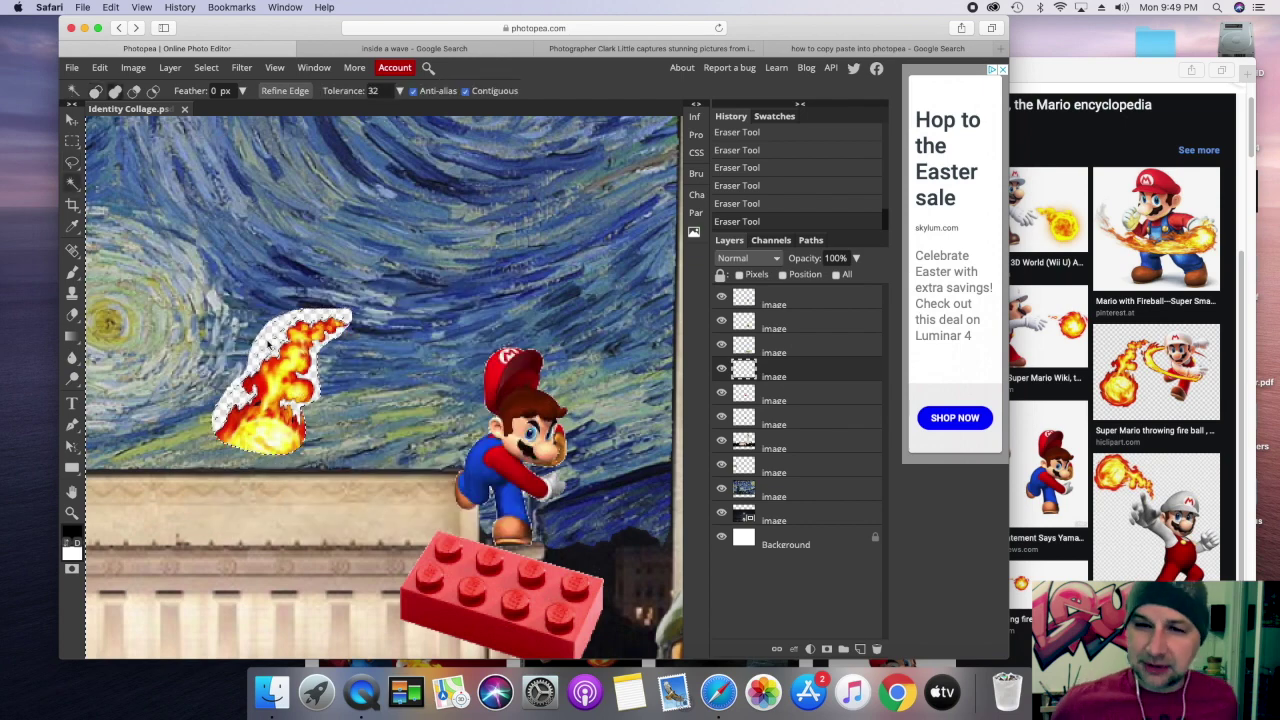
pyautogui.click(251, 327)
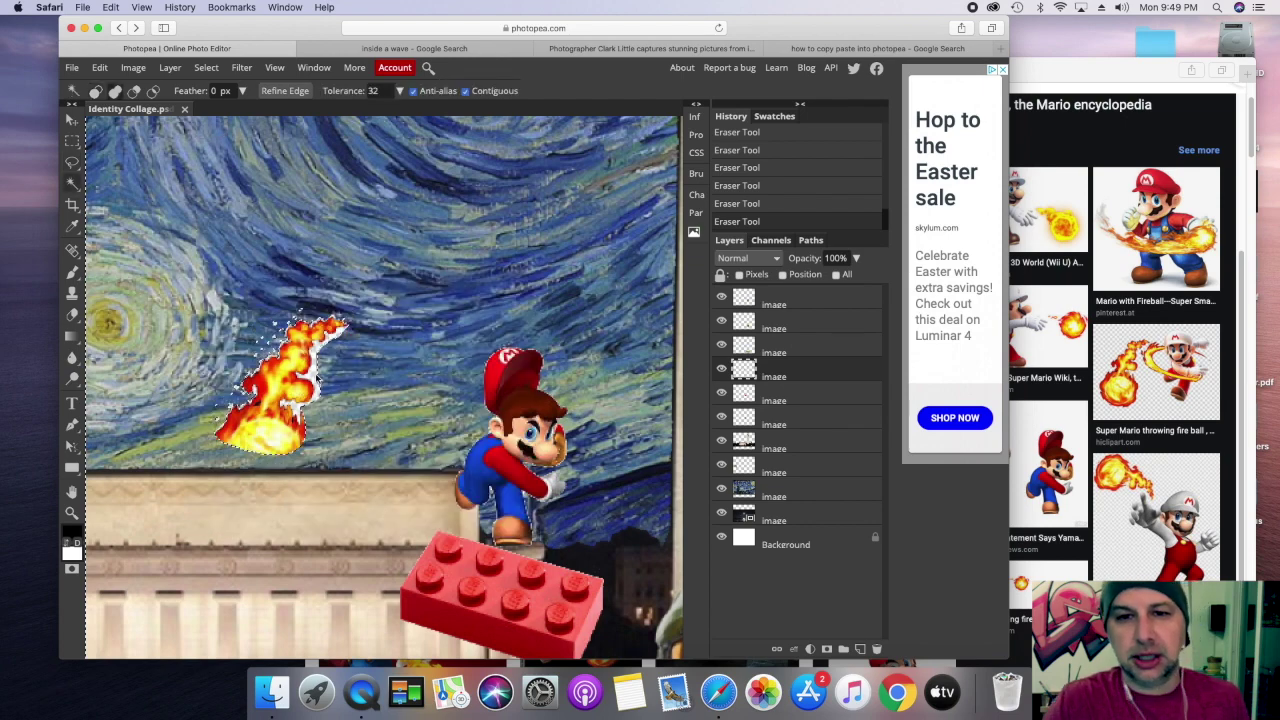
pyautogui.press('Delete')
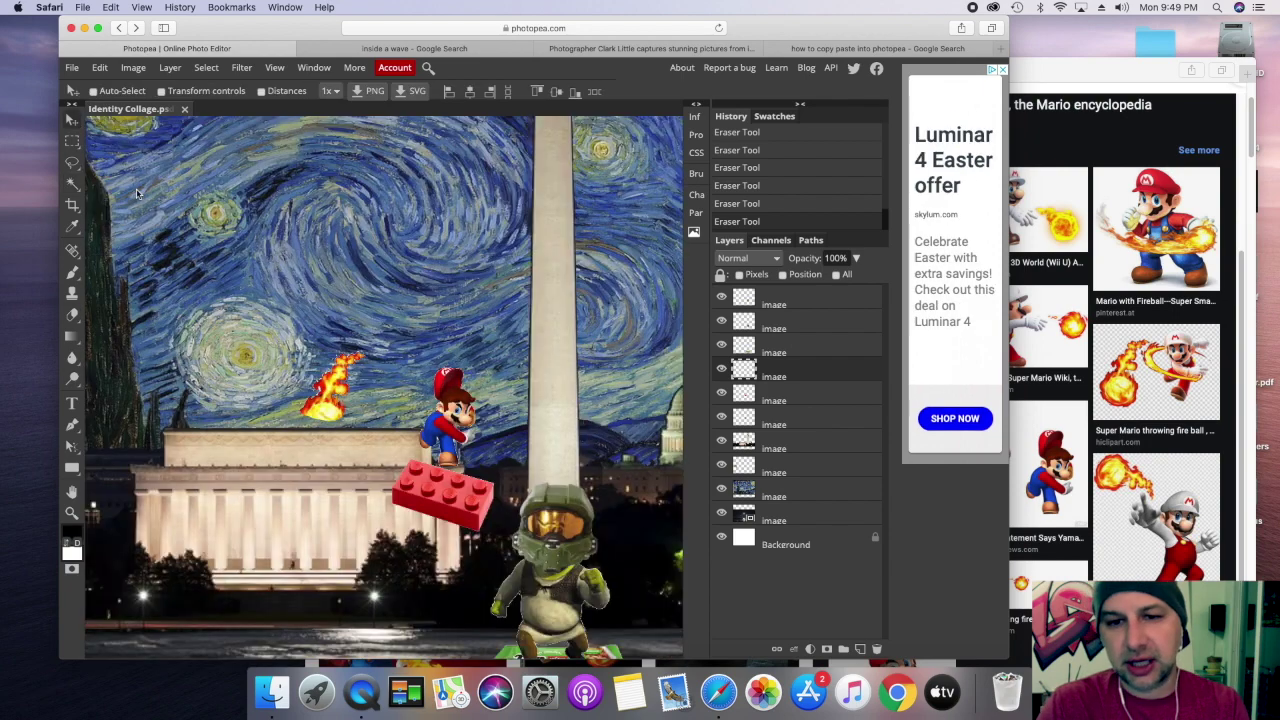
# Step: Place the flame behind Mario at the brick's rear end, one layer lower in the stack, and rotate it -29.5°
pyautogui.moveTo(328, 381); pyautogui.dragTo(405, 437)
pyautogui.moveTo(806, 375); pyautogui.dragTo(803, 404)
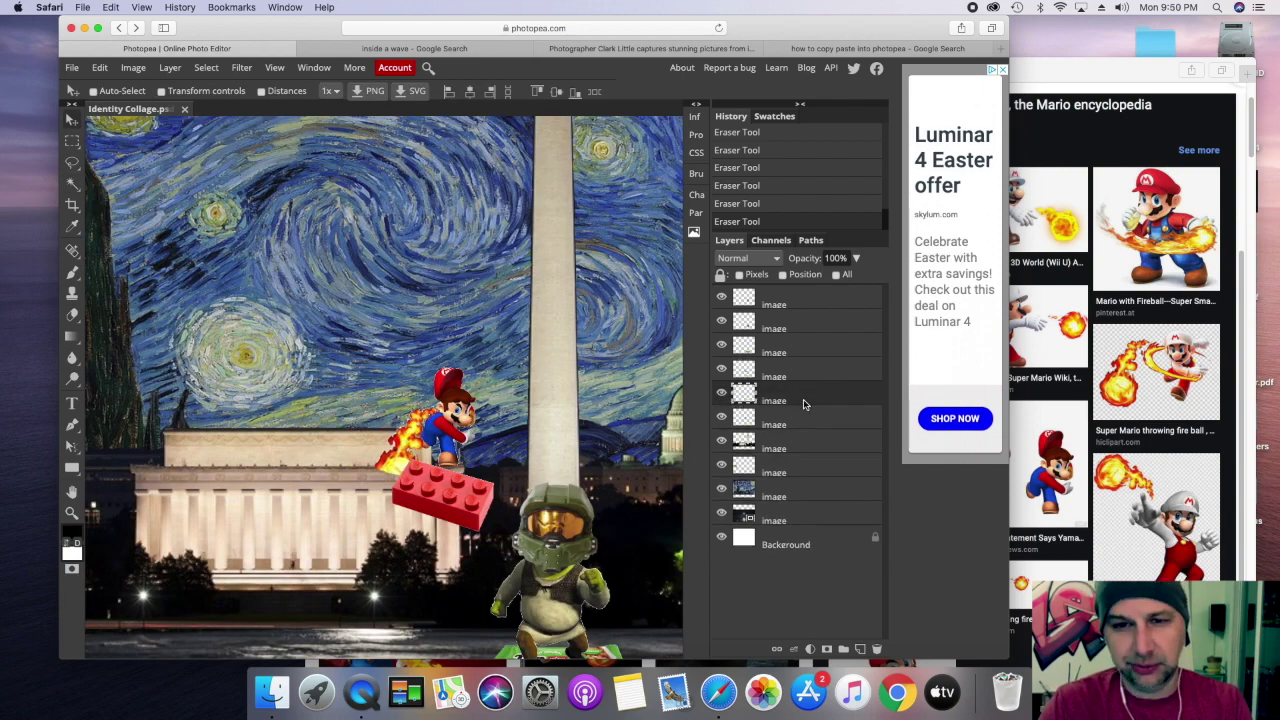
pyautogui.press('alt+super+t')
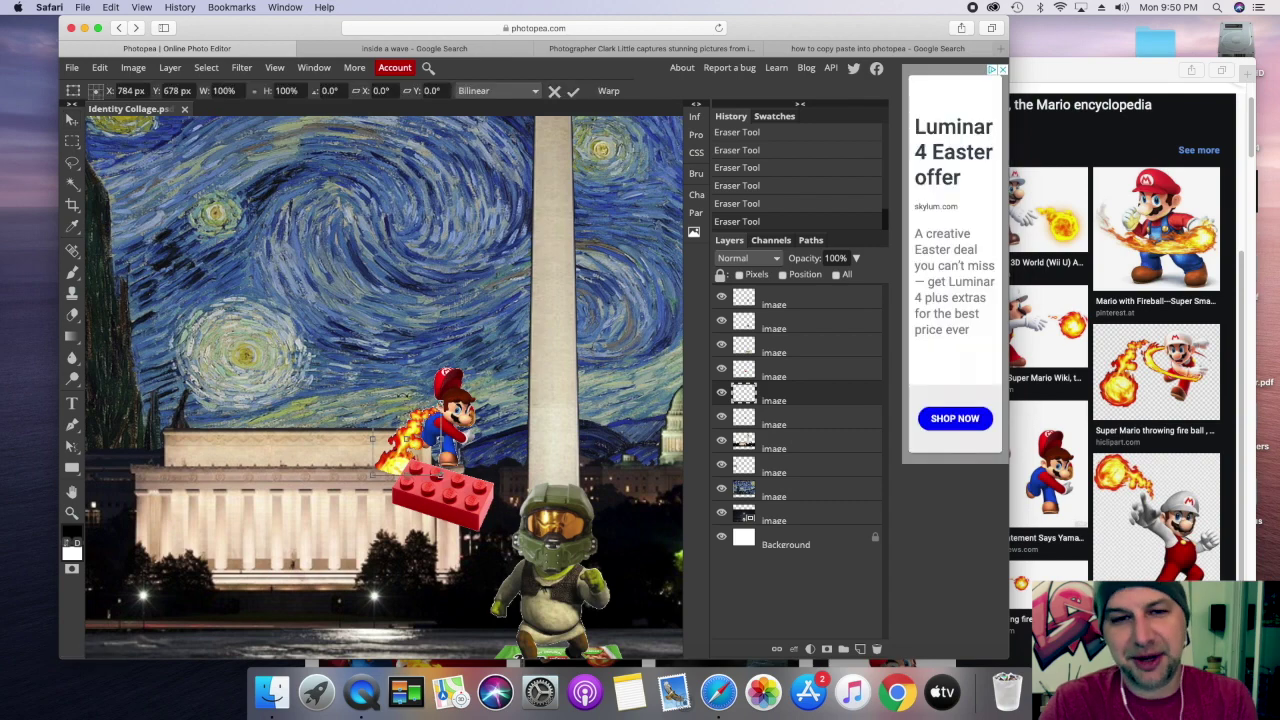
pyautogui.moveTo(371, 438); pyautogui.dragTo(393, 458)
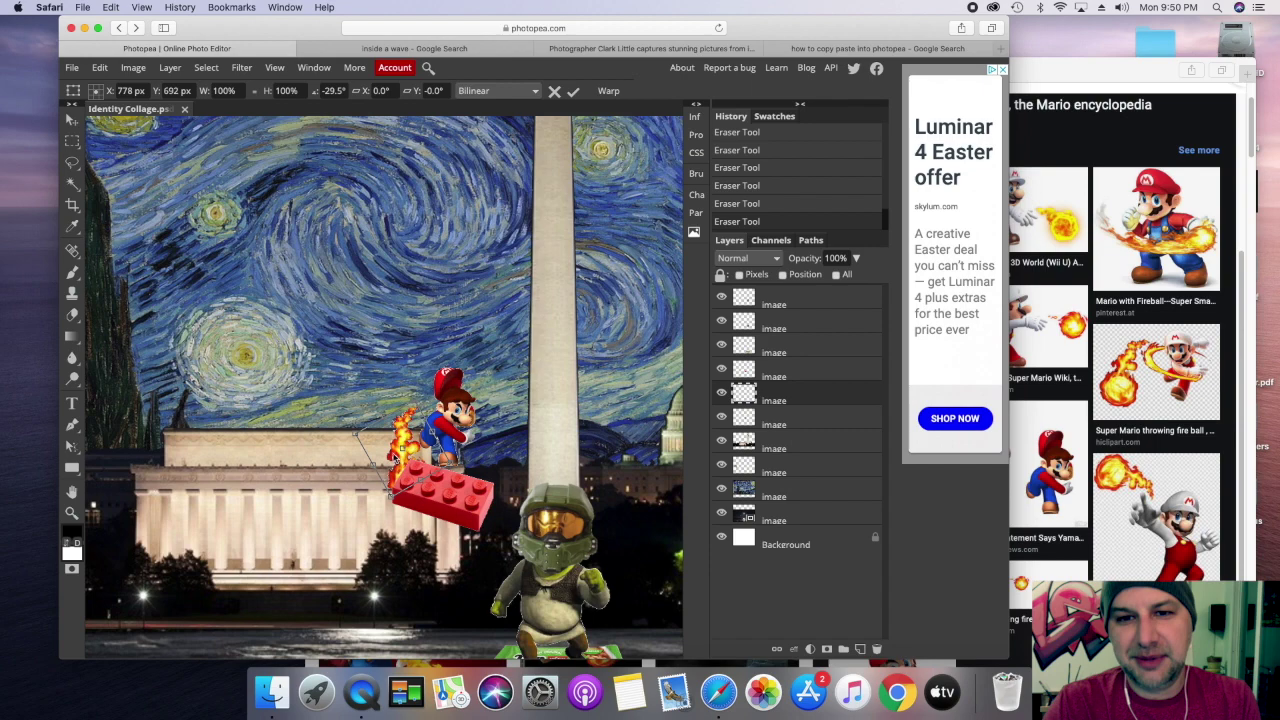
pyautogui.press('Return')
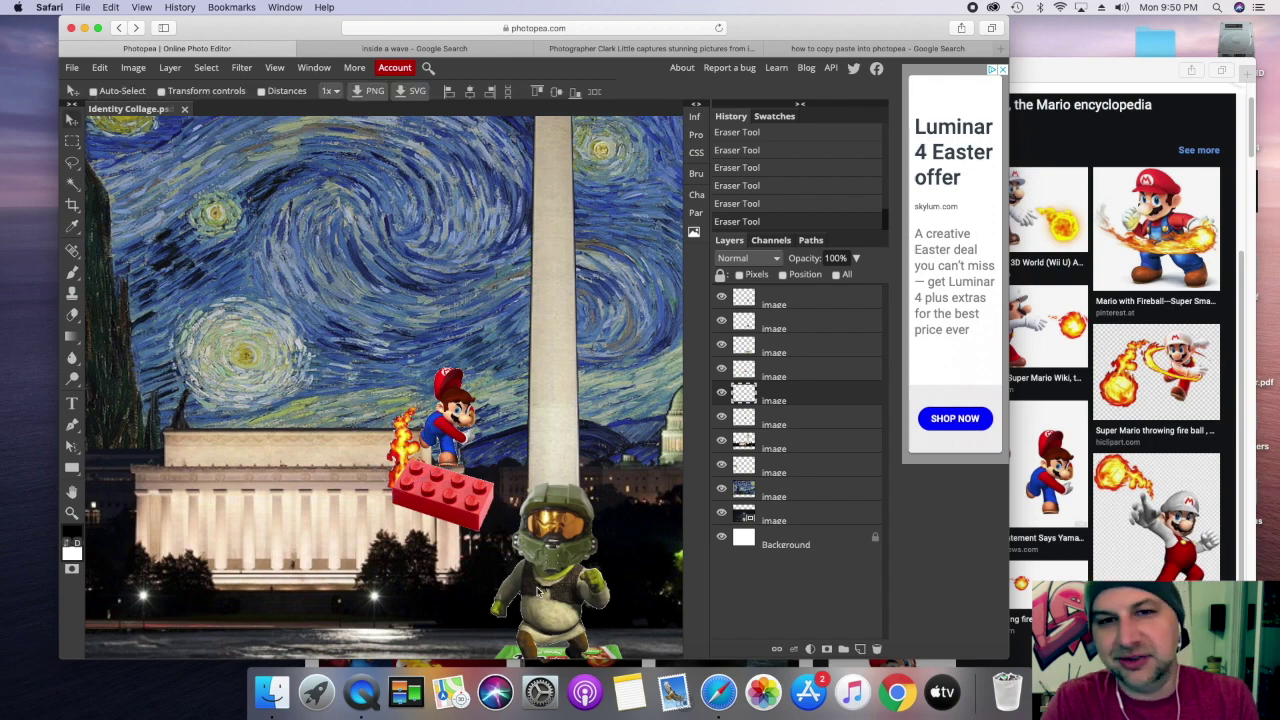
# Step: Raise the flame layer one position in the stack and soften the flame's lower edge over the brick with the Eraser
pyautogui.moveTo(822, 396); pyautogui.dragTo(817, 359)
pyautogui.press('e')
pyautogui.scroll(2, 410, 424)
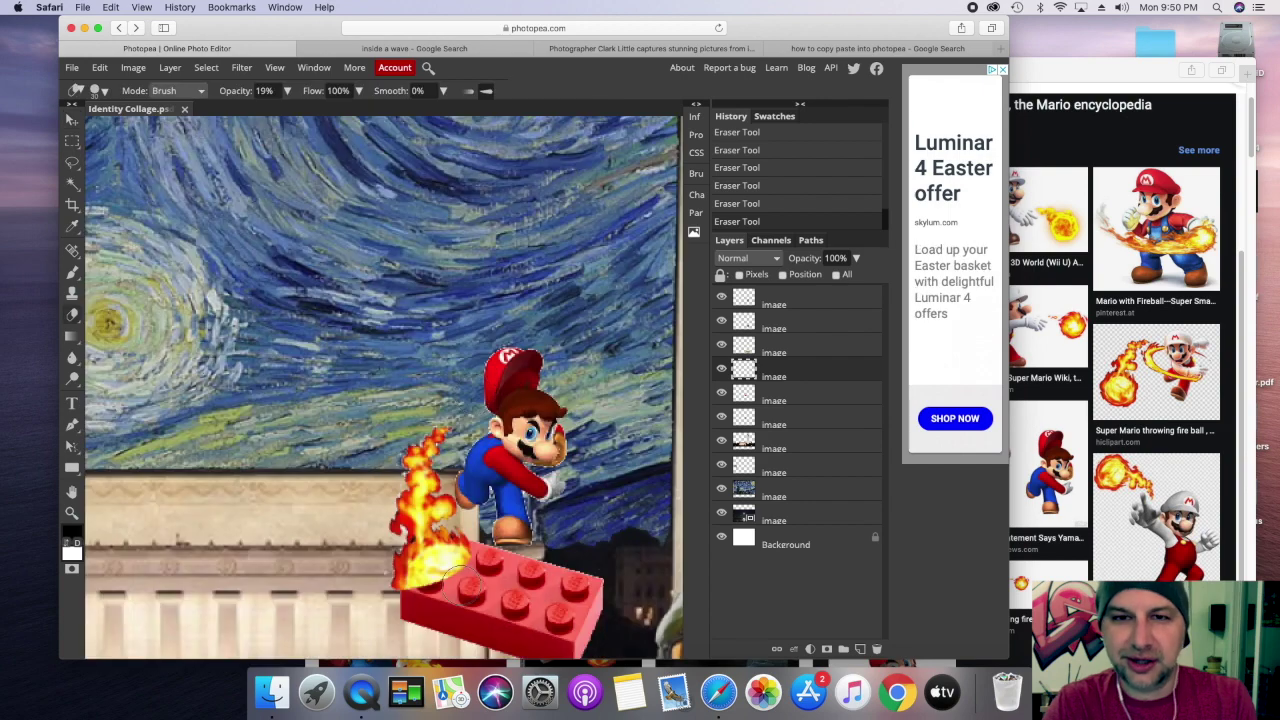
pyautogui.moveTo(442, 589)
pyautogui.mouseDown()
pyautogui.moveTo(424, 594)
pyautogui.moveTo(450, 556)
pyautogui.moveTo(414, 600)
pyautogui.moveTo(458, 563)
pyautogui.mouseUp()
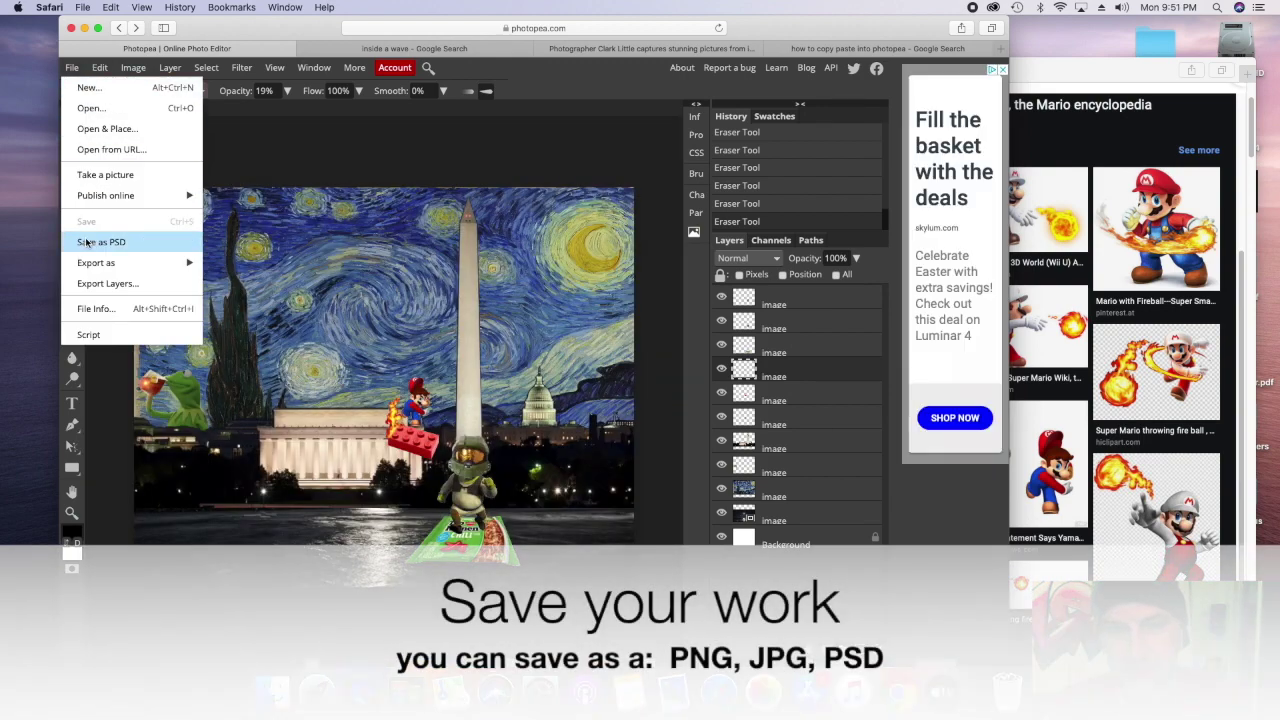
# Step: Open the export format choices for the finished collage
pyautogui.moveTo(98, 264)
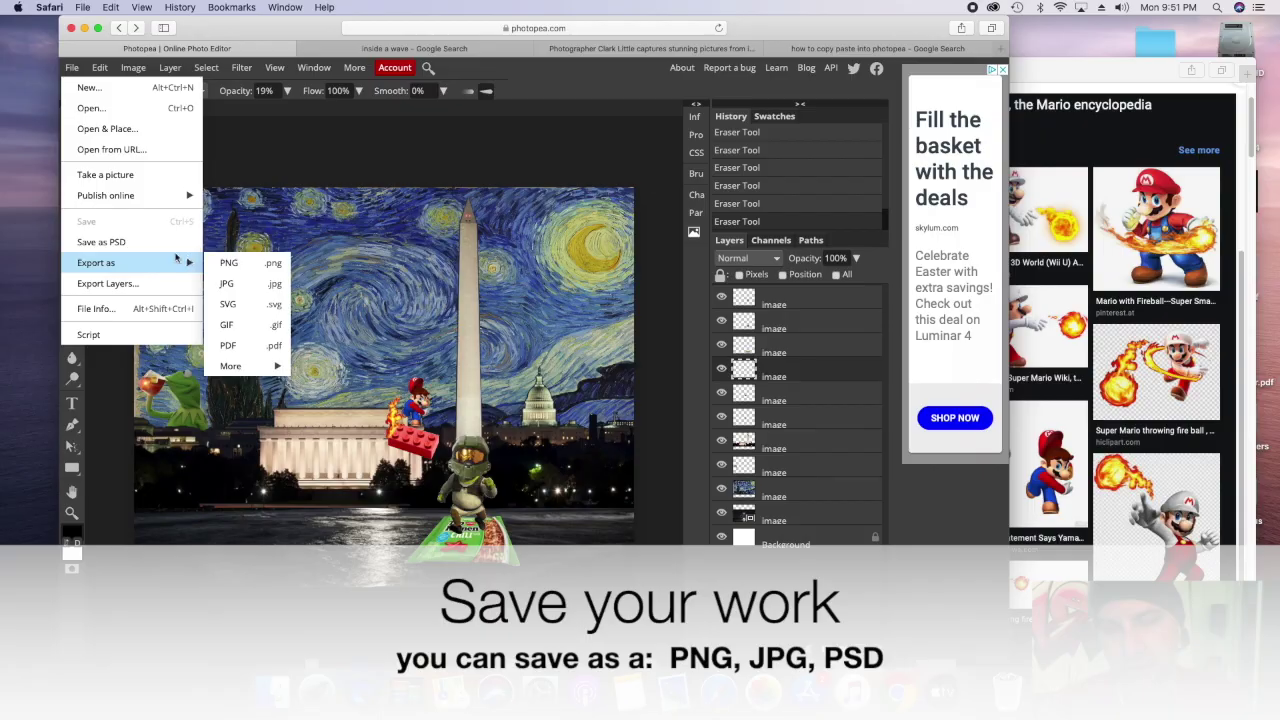